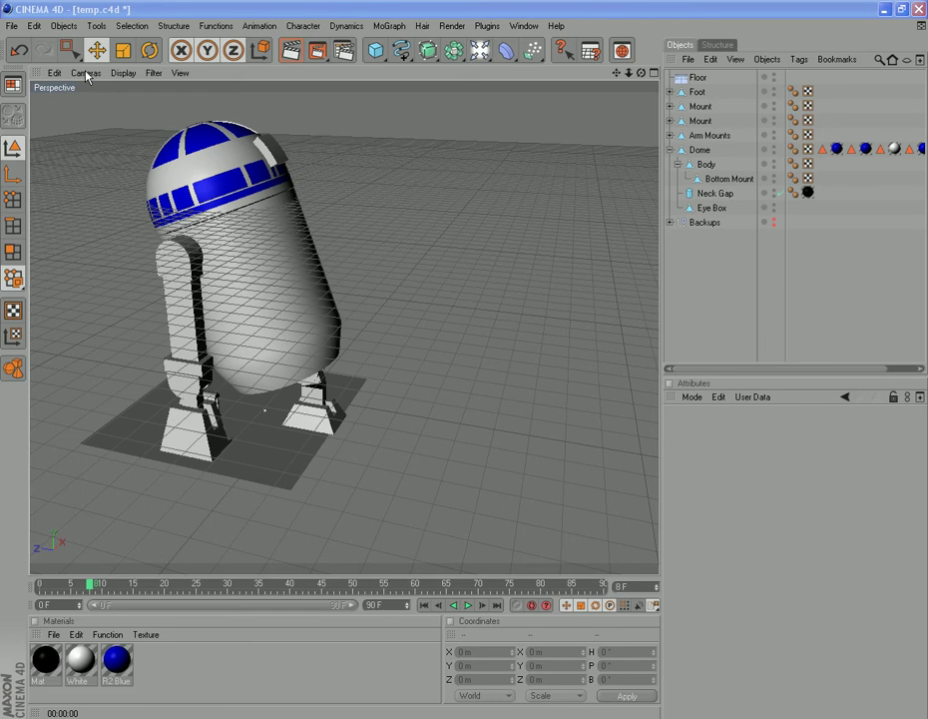
Add a spot light to the scene and paste two copies of it to get three lights
{"action": "left_click", "coordinate": [61, 26]}
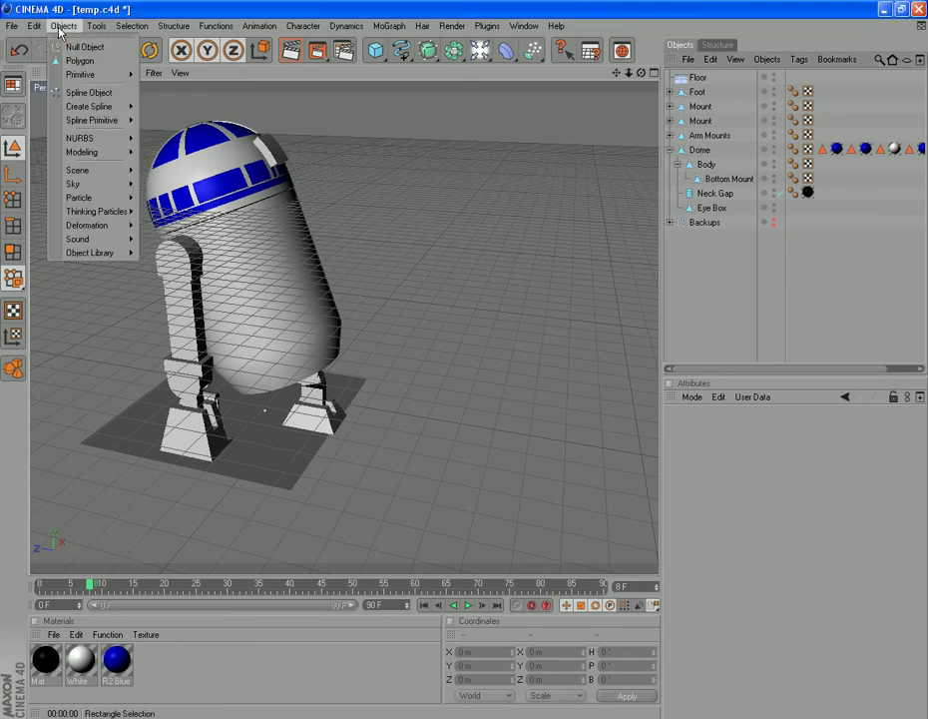
{"action": "mouse_move", "coordinate": [62, 175]}
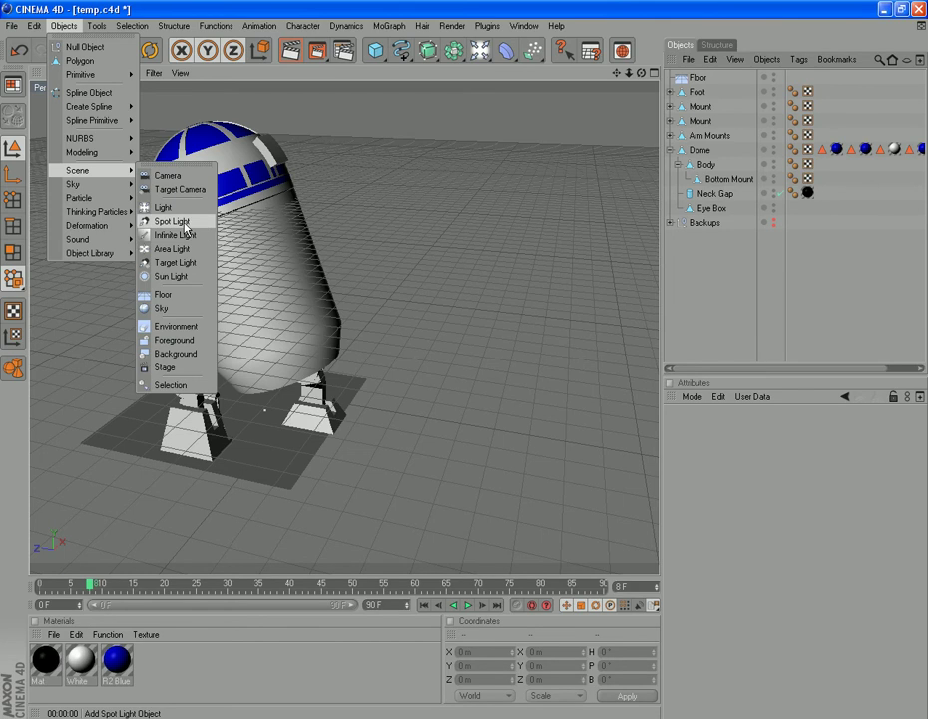
{"action": "left_click", "coordinate": [171, 221]}
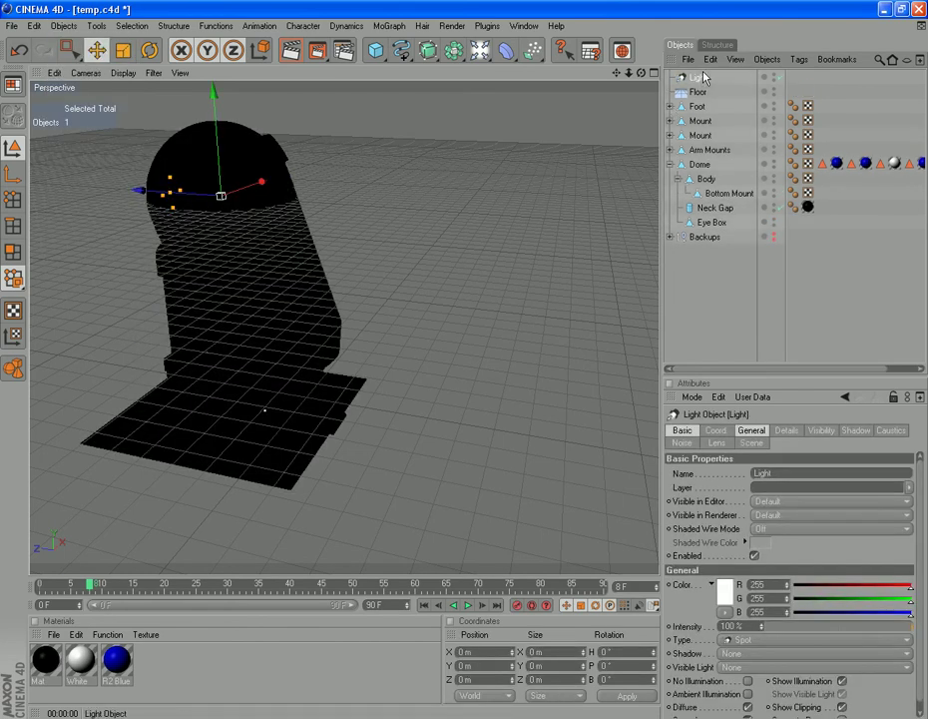
{"action": "key", "text": "ctrl+v"}
{"action": "key", "text": "ctrl+v"}
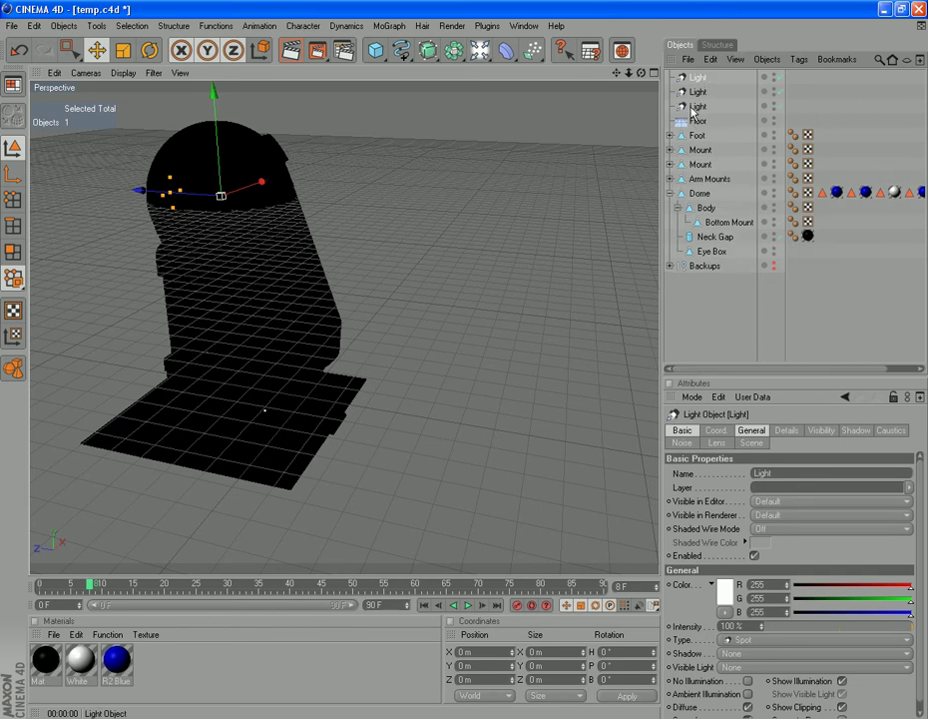
Rename the light directly above the Floor object as Key Light
{"action": "double_click", "coordinate": [699, 106]}
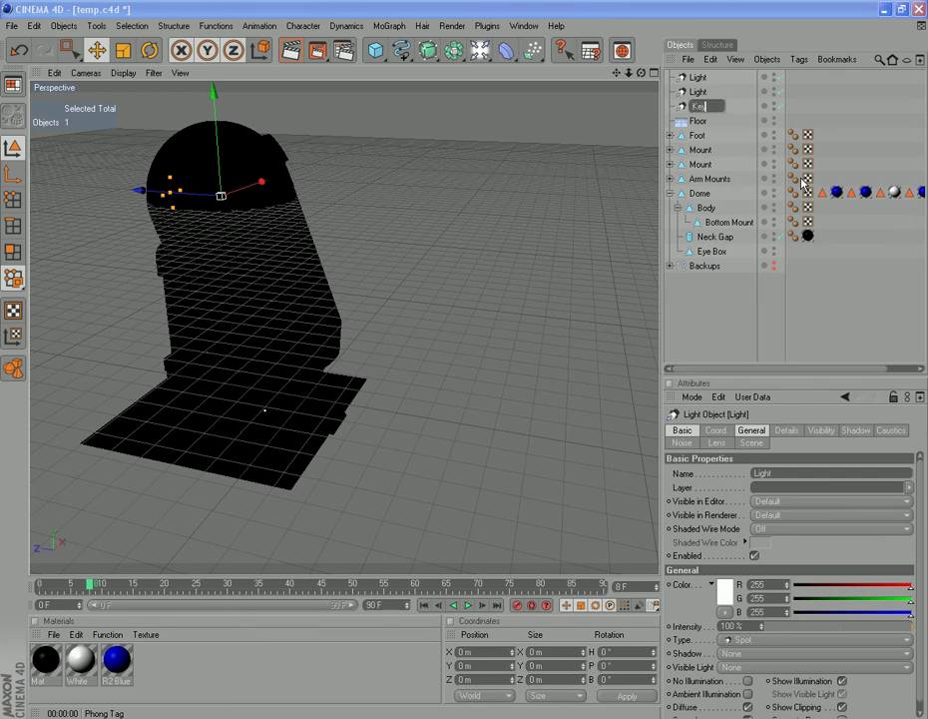
{"action": "type", "text": "Key Light"}
{"action": "key", "text": "Return"}
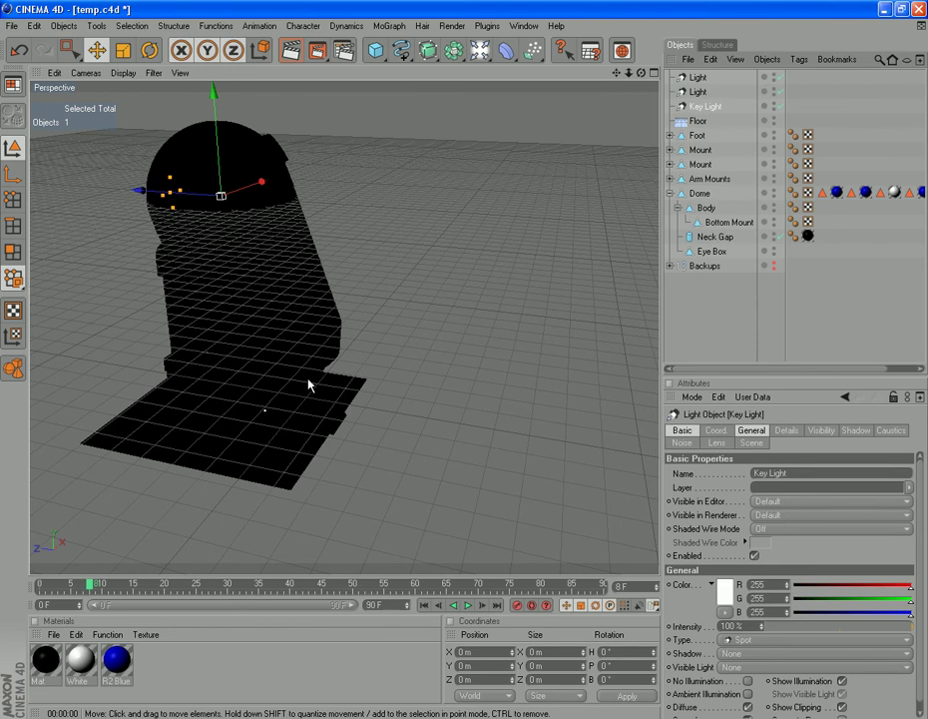
Give the Key Light a pale cyan colour of RGB 215, 255, 255 and set its shadow to Shadow Maps (Soft)
{"action": "left_click", "coordinate": [725, 597]}
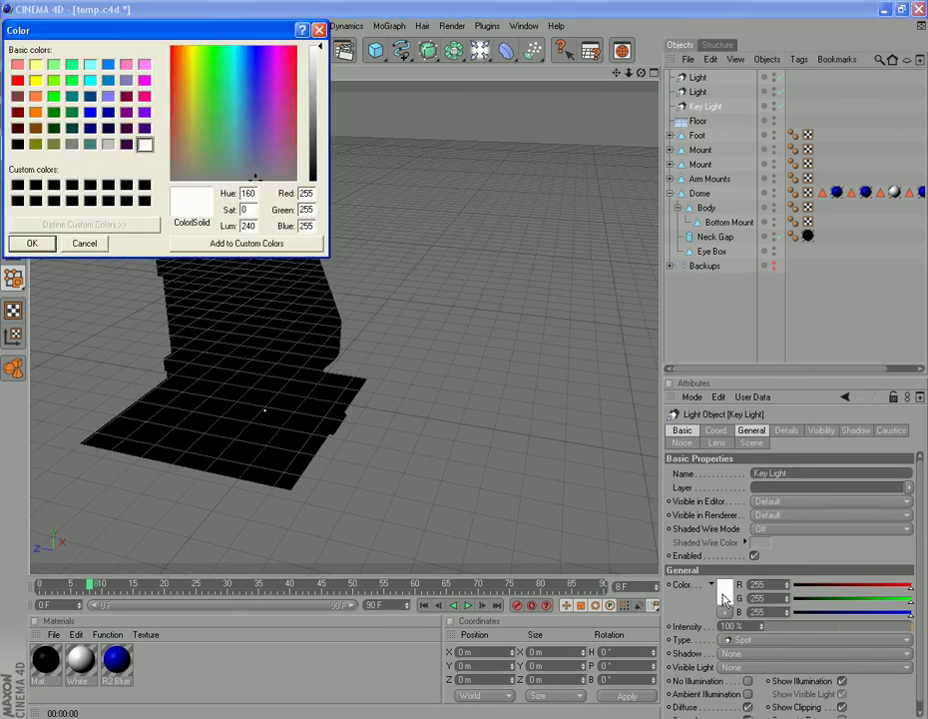
{"action": "left_click", "coordinate": [89, 65]}
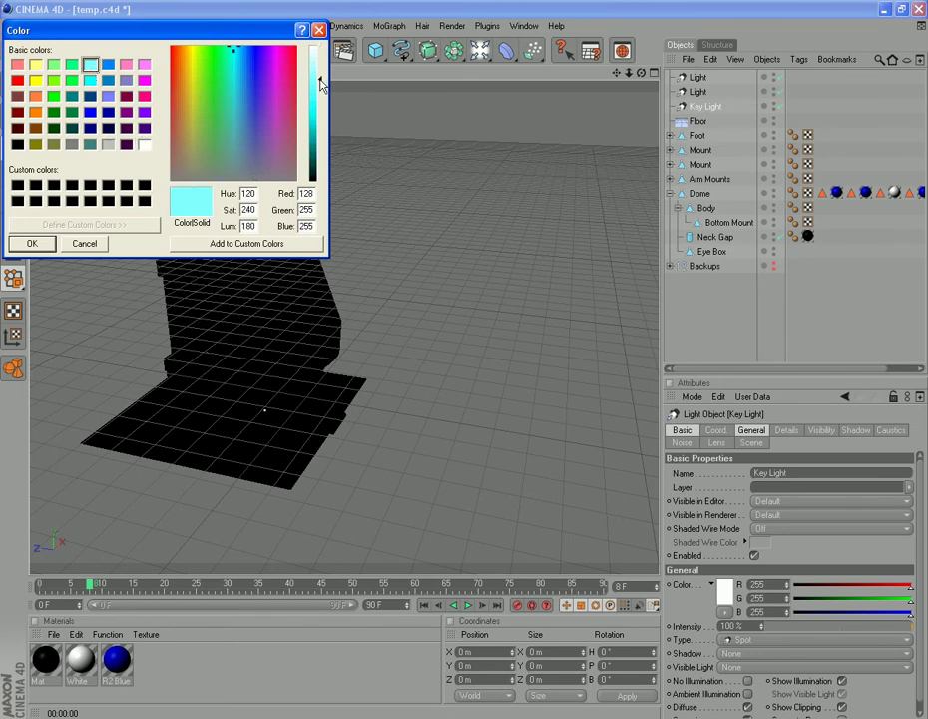
{"action": "left_click_drag", "start_coordinate": [320, 84], "coordinate": [320, 62]}
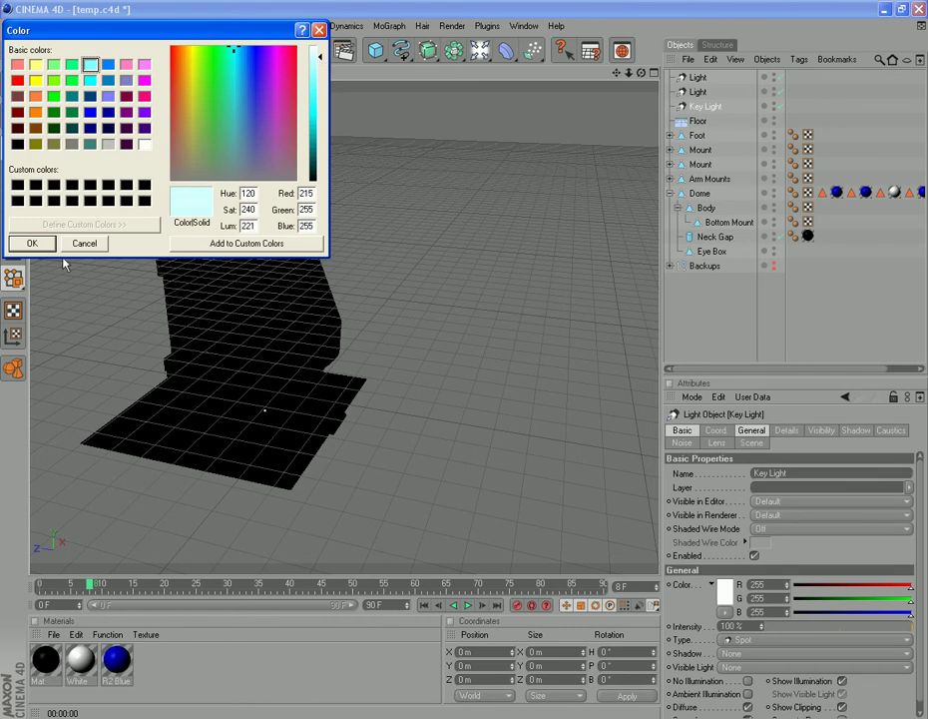
{"action": "left_click", "coordinate": [31, 242]}
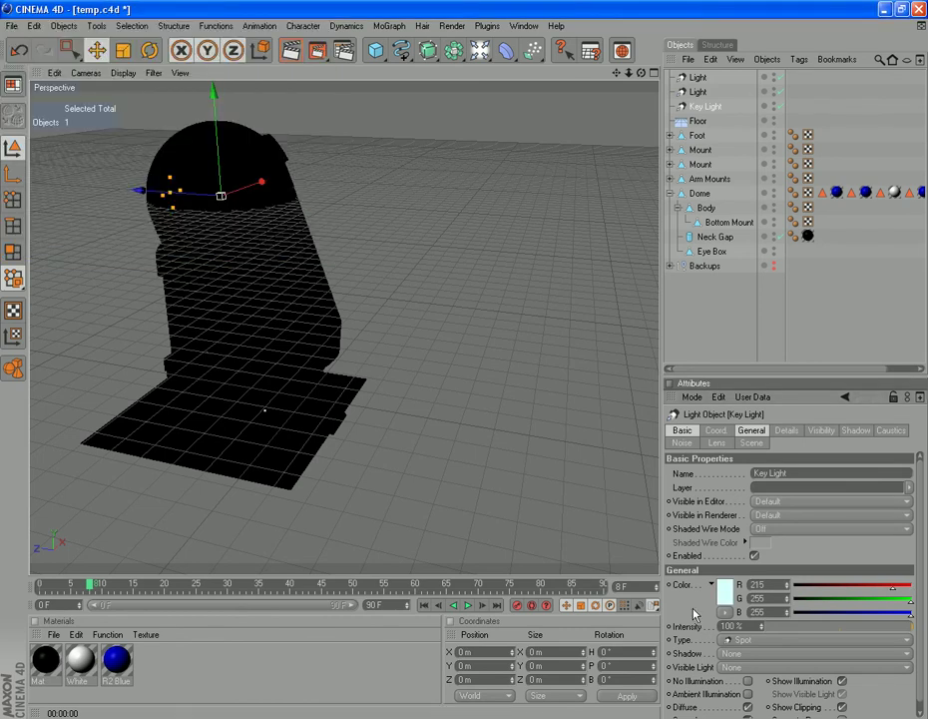
{"action": "left_click", "coordinate": [751, 654]}
{"action": "left_click", "coordinate": [754, 680]}
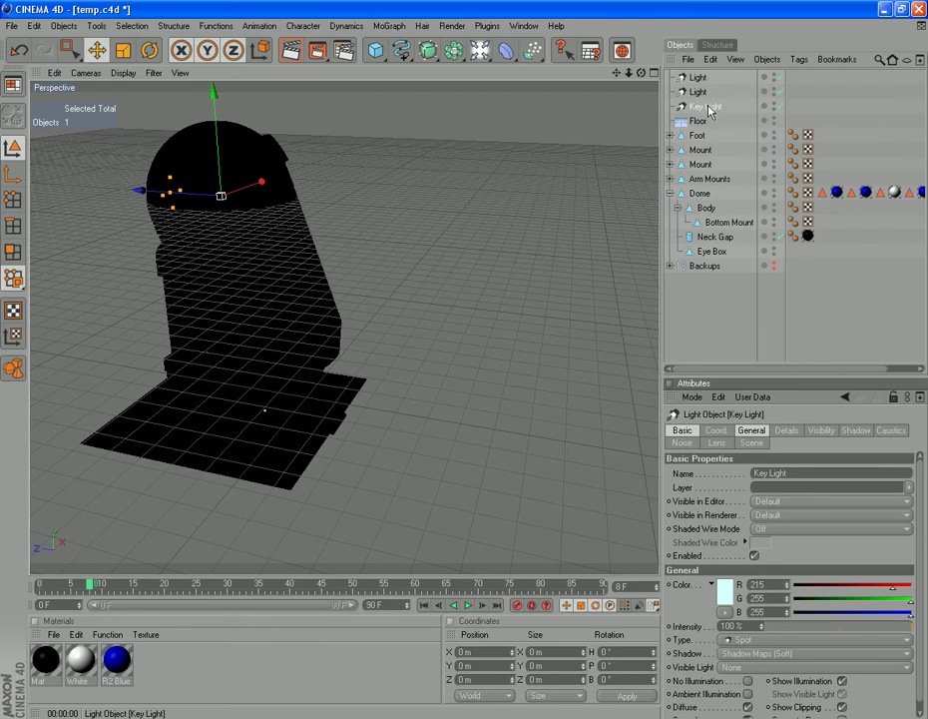
Link the view camera to the Key Light and pull the light straight back to about Z -9693 m
{"action": "left_click", "coordinate": [86, 74]}
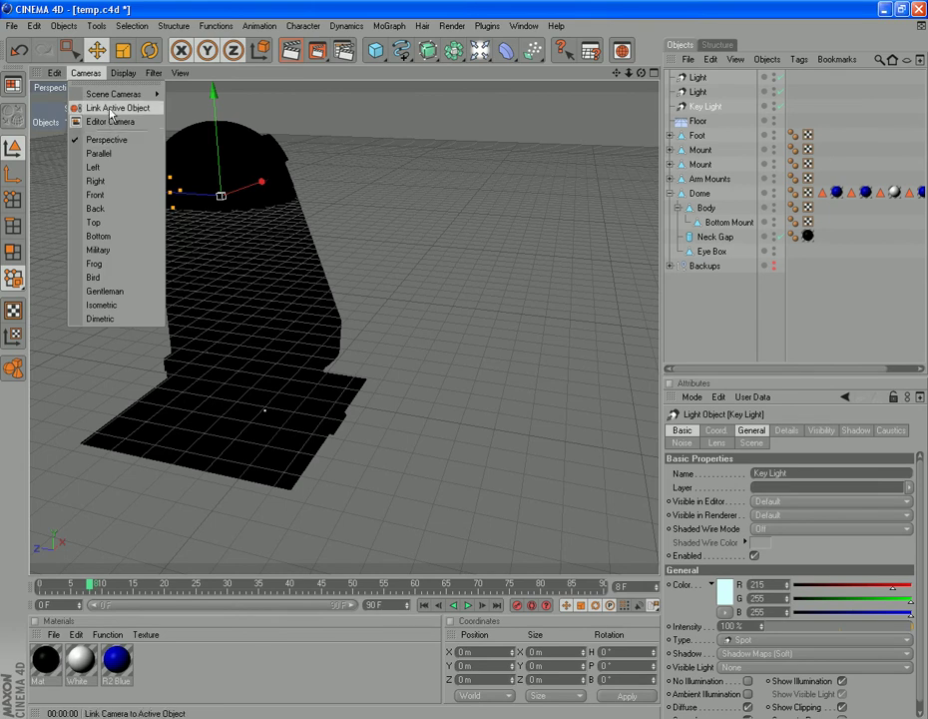
{"action": "left_click", "coordinate": [82, 108]}
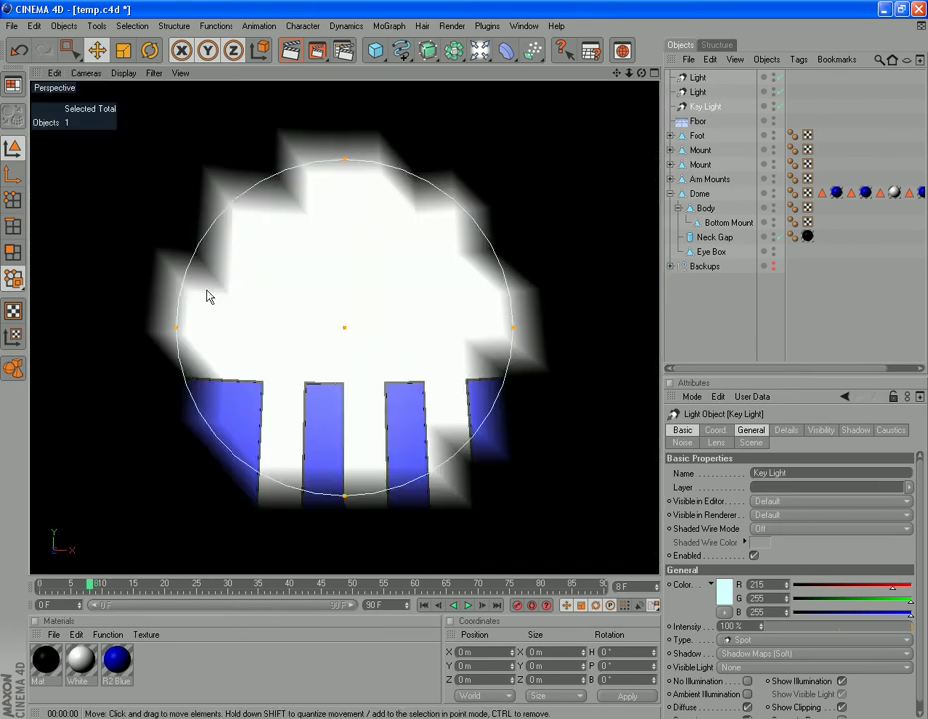
{"action": "scroll", "coordinate": [364, 329], "scroll_direction": "down", "scroll_amount": 6}
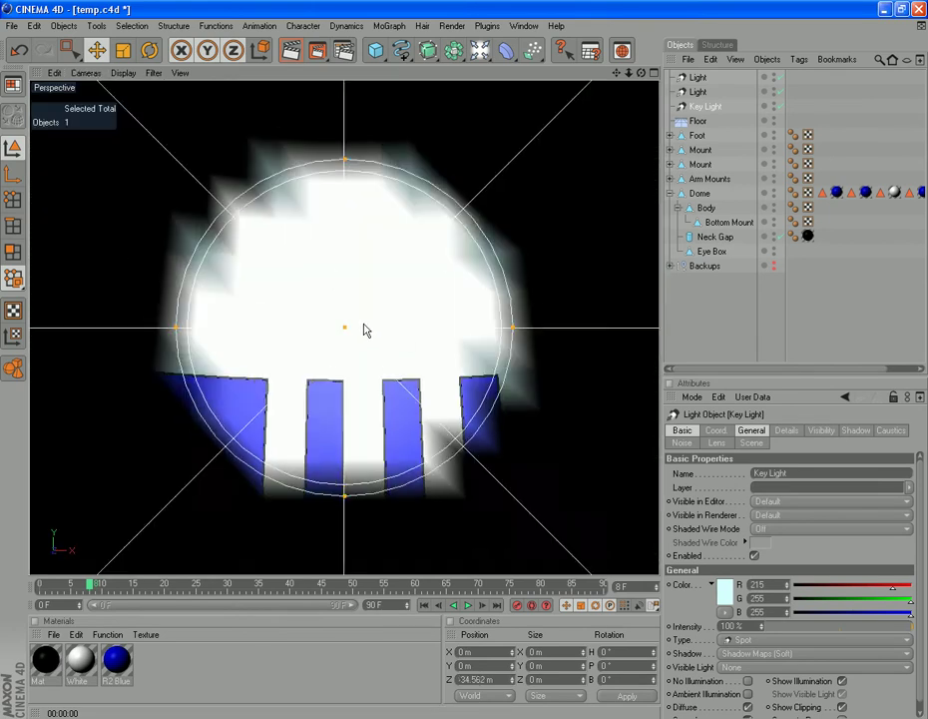
{"action": "scroll", "coordinate": [364, 329], "scroll_direction": "down", "scroll_amount": 10}
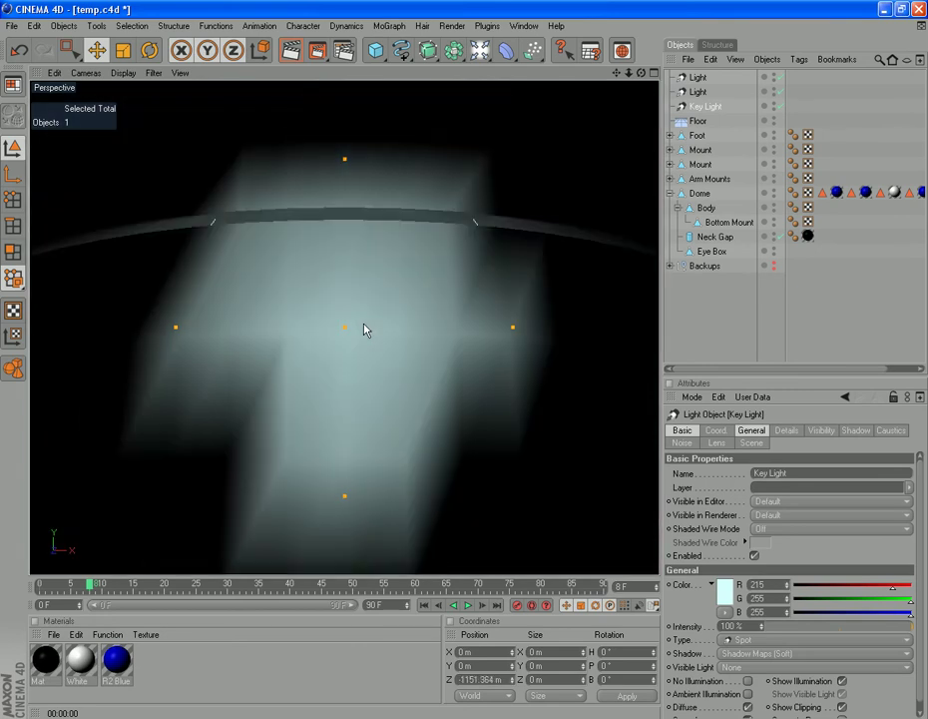
{"action": "scroll", "coordinate": [367, 325], "scroll_direction": "down", "scroll_amount": 6}
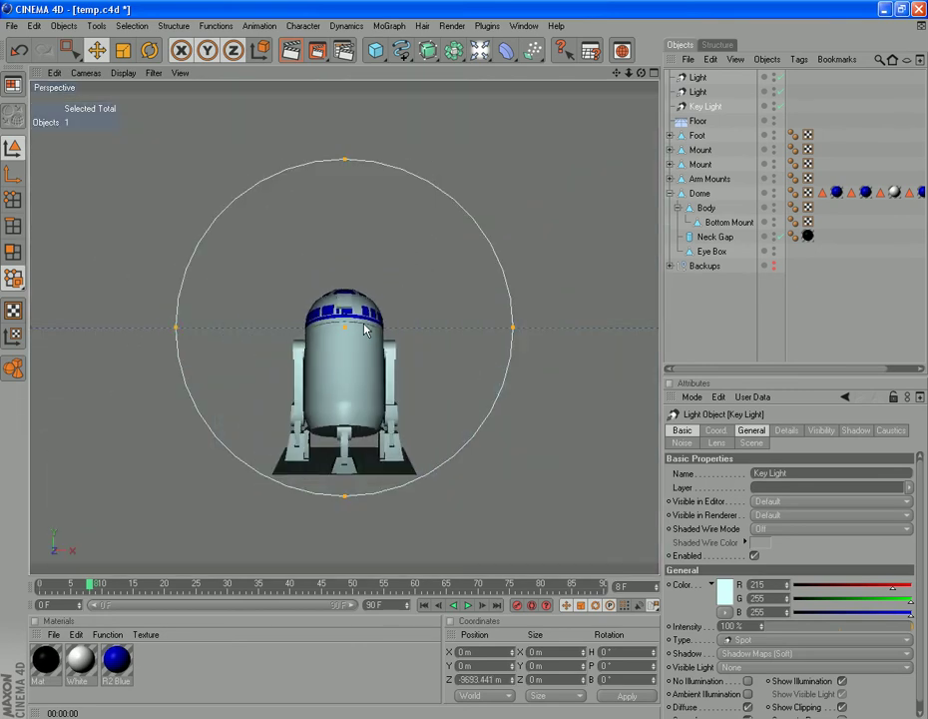
Aim the Key Light down at the robot from about X 7278, Y 4799, Z -11046 m, heading 34.6° and pitch -21.8°
{"action": "left_click_drag", "start_coordinate": [641, 73], "coordinate": [528, 221]}
{"action": "left_click_drag", "start_coordinate": [613, 75], "coordinate": [748, 6]}
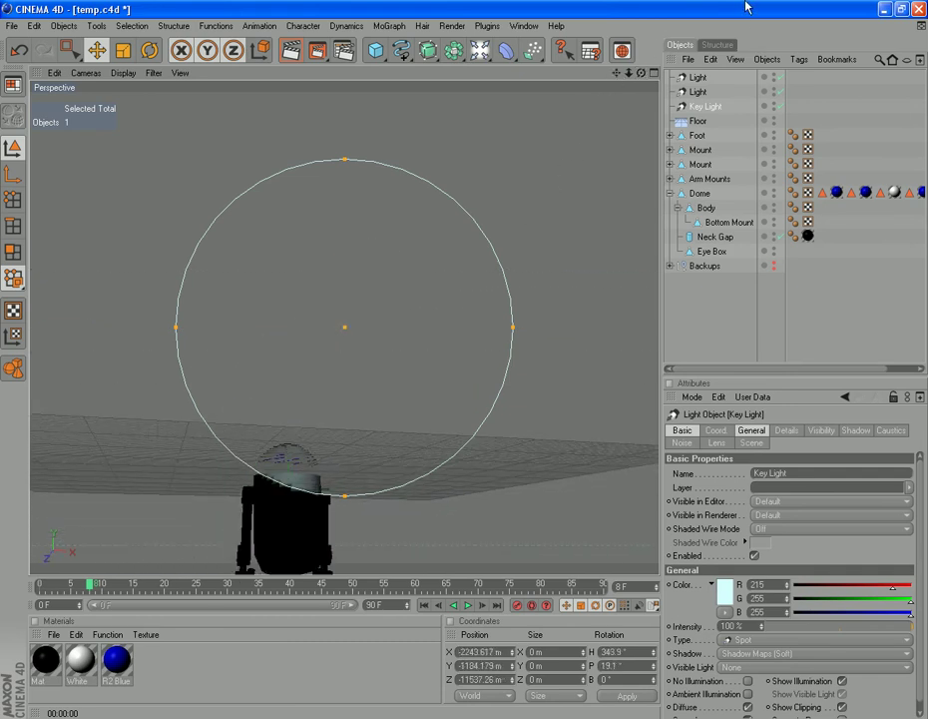
{"action": "left_click_drag", "start_coordinate": [617, 73], "coordinate": [639, 7]}
{"action": "left_click_drag", "start_coordinate": [645, 73], "coordinate": [644, 5]}
{"action": "left_click_drag", "start_coordinate": [617, 73], "coordinate": [616, 420]}
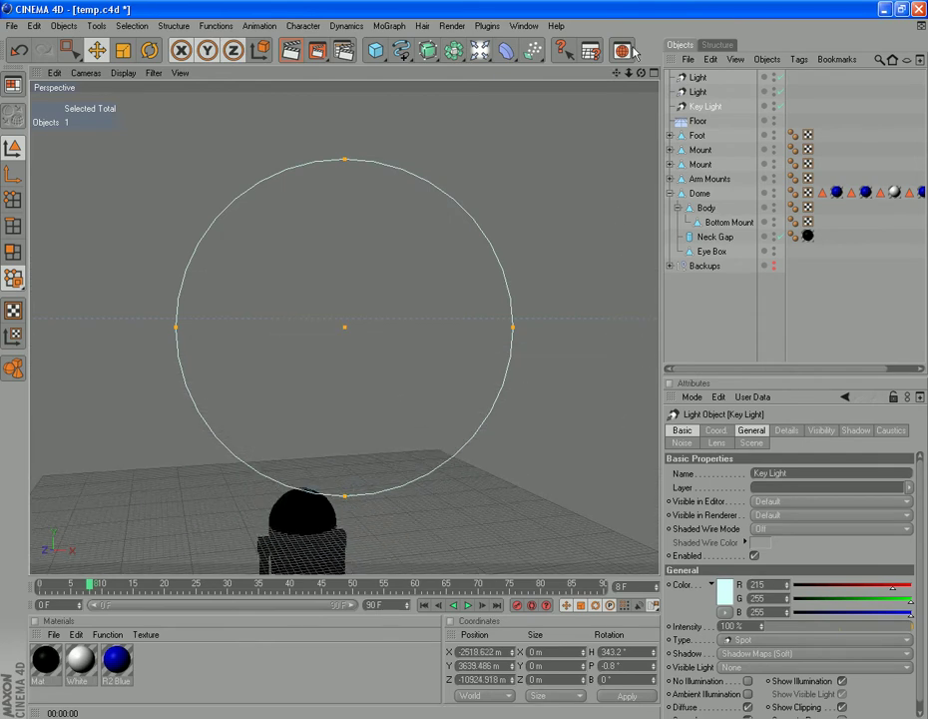
{"action": "left_click_drag", "start_coordinate": [647, 29], "coordinate": [639, 2]}
{"action": "left_click_drag", "start_coordinate": [635, 80], "coordinate": [784, 63]}
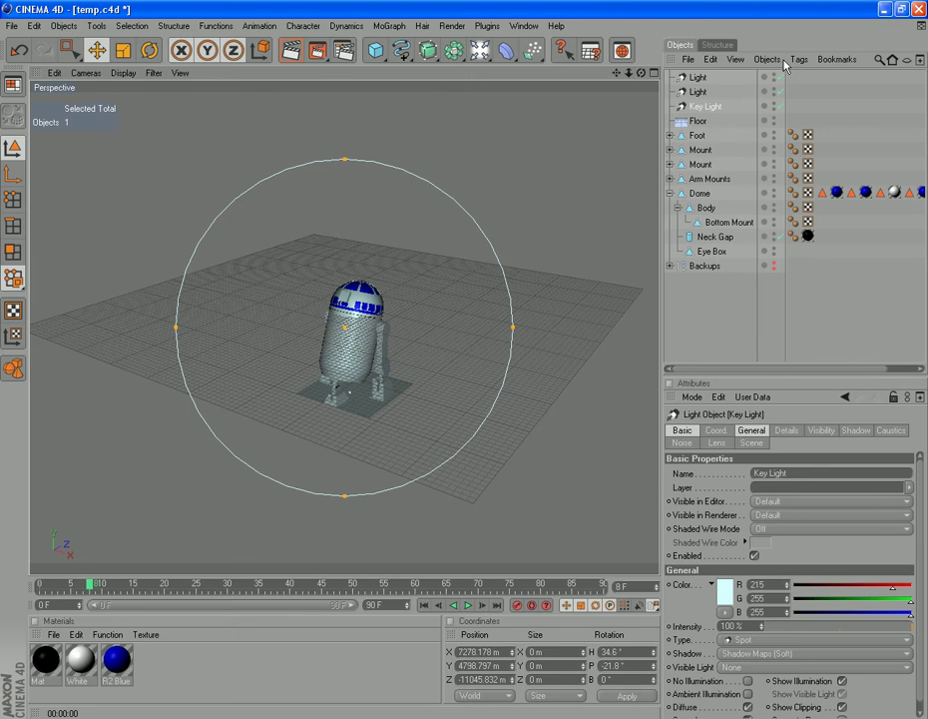
Rename the light above the Key Light as Fill Light and colour it pale pink, RGB 255, 225, 255
{"action": "left_click", "coordinate": [698, 90]}
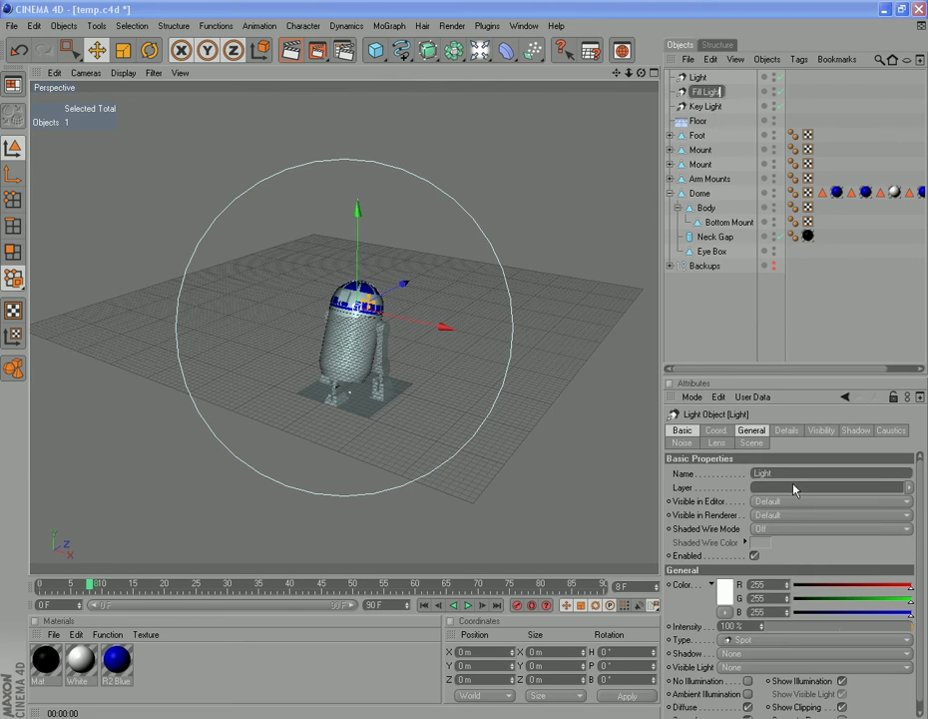
{"action": "key", "text": "Return"}
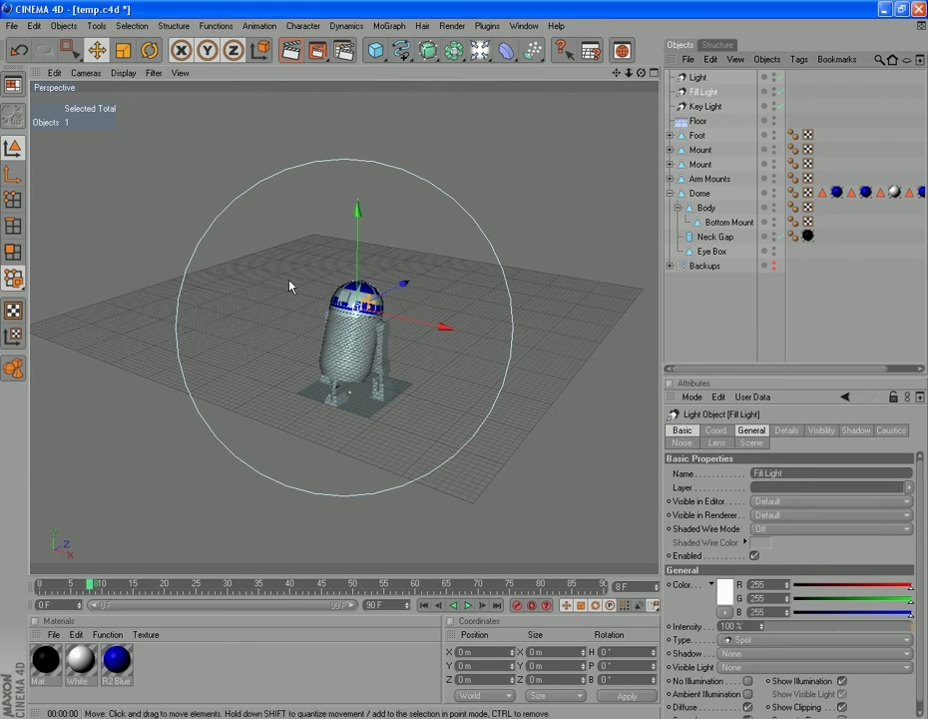
{"action": "left_click", "coordinate": [722, 593]}
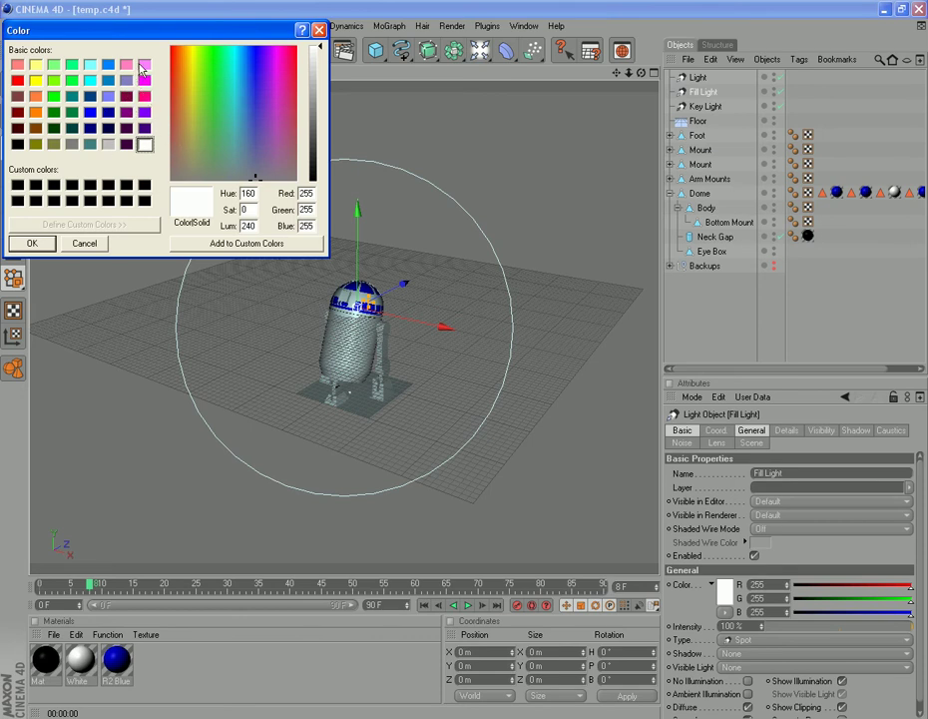
{"action": "left_click", "coordinate": [145, 64]}
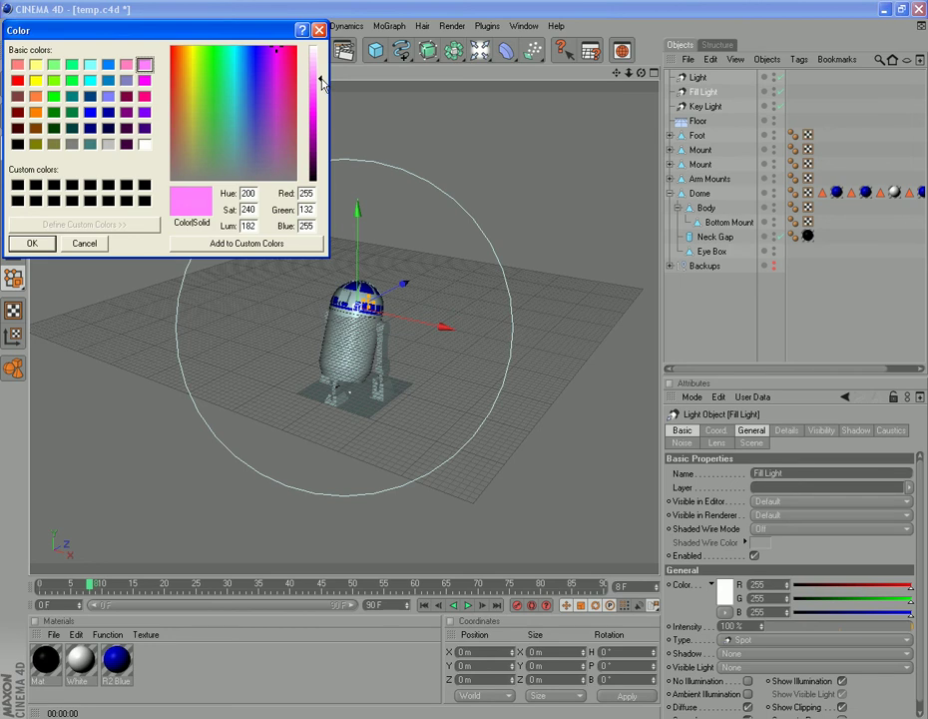
{"action": "left_click_drag", "start_coordinate": [321, 83], "coordinate": [321, 54]}
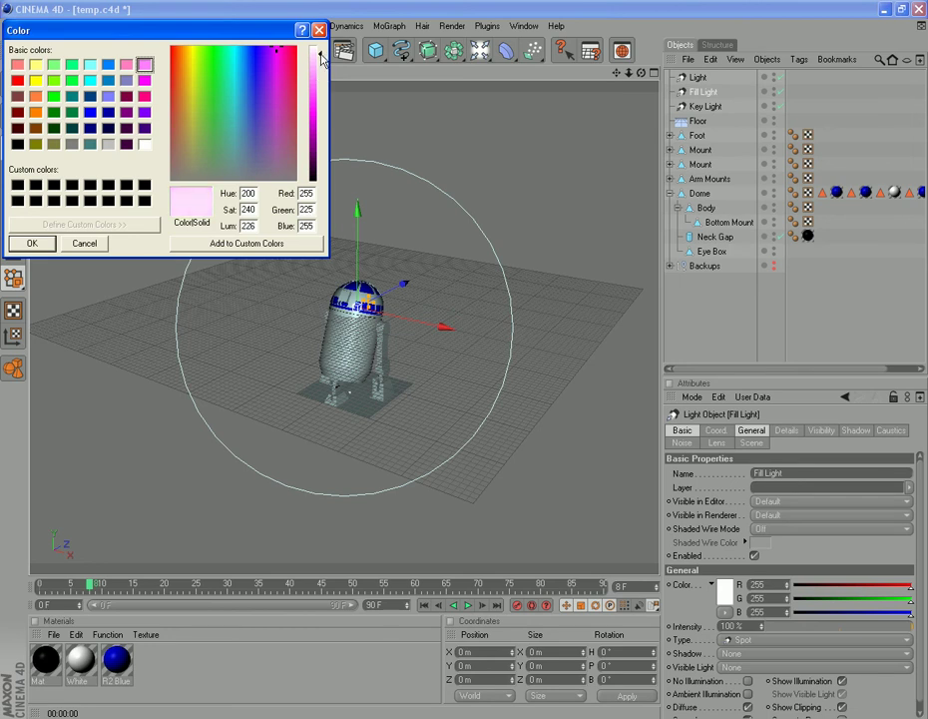
{"action": "left_click", "coordinate": [31, 243]}
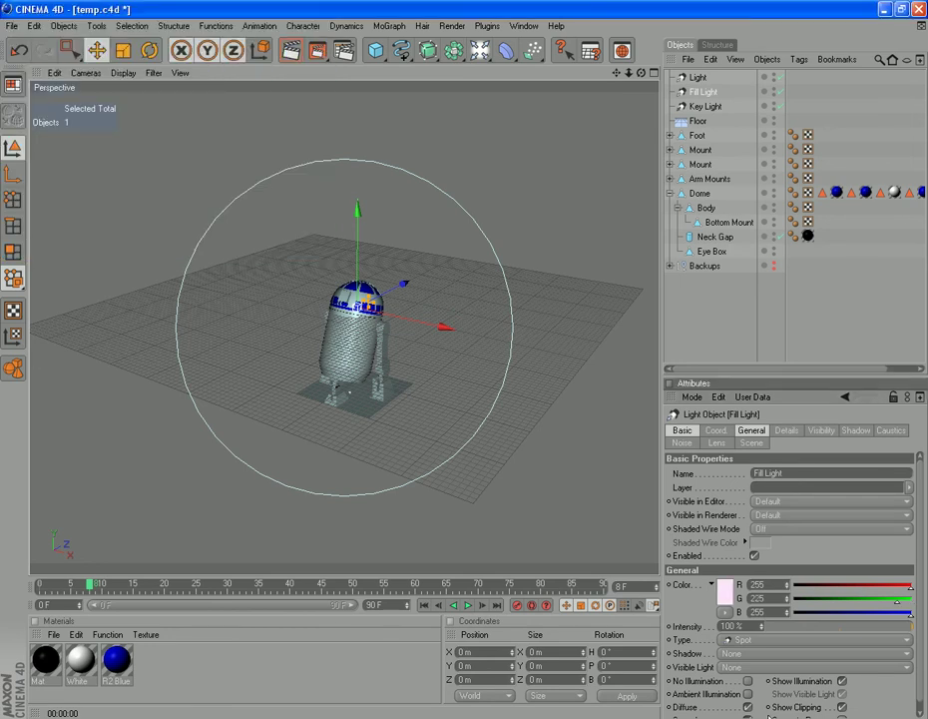
Set the Fill Light's shadow to Shadow Maps (Soft) and its intensity to 30%
{"action": "left_click", "coordinate": [739, 653]}
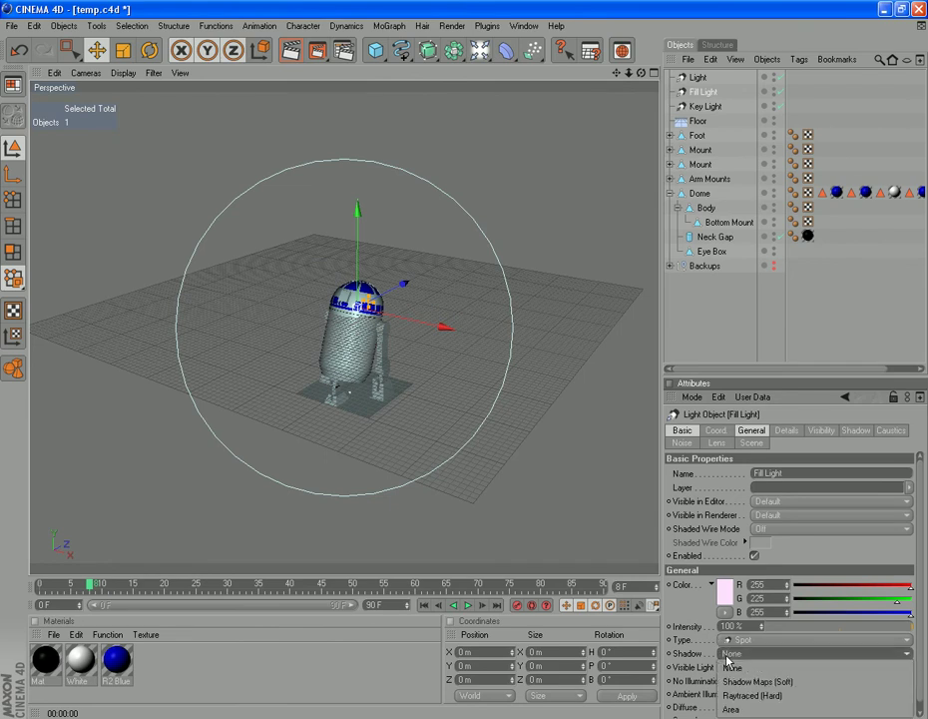
{"action": "left_click", "coordinate": [761, 679]}
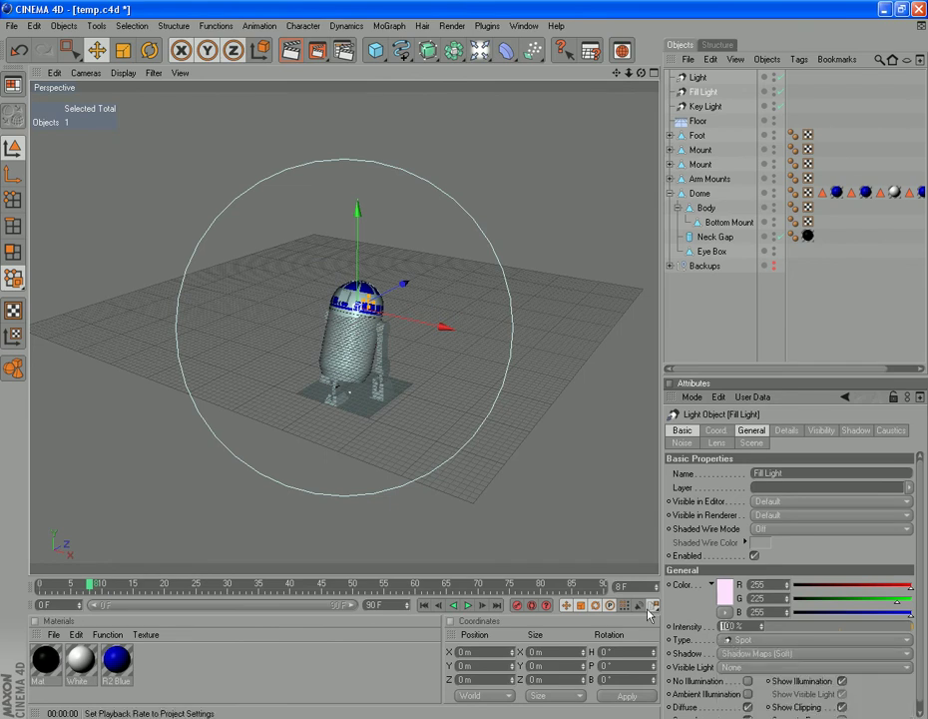
{"action": "type", "text": "30"}
{"action": "left_click", "coordinate": [683, 604]}
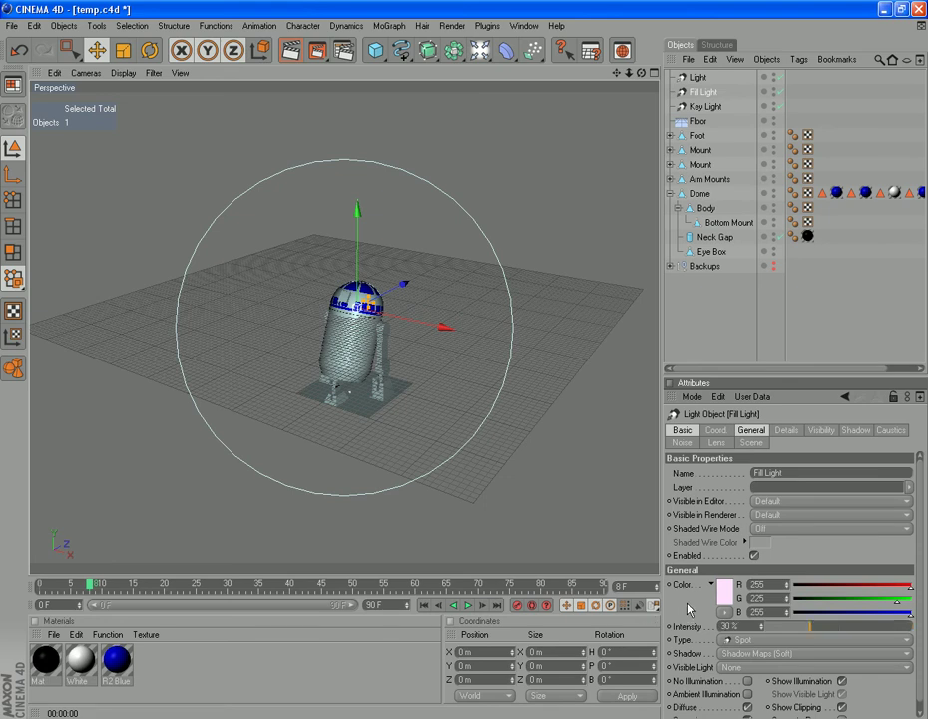
Link the view camera to the Fill Light and pull the light straight back to about Z -21848 m
{"action": "left_click", "coordinate": [85, 74]}
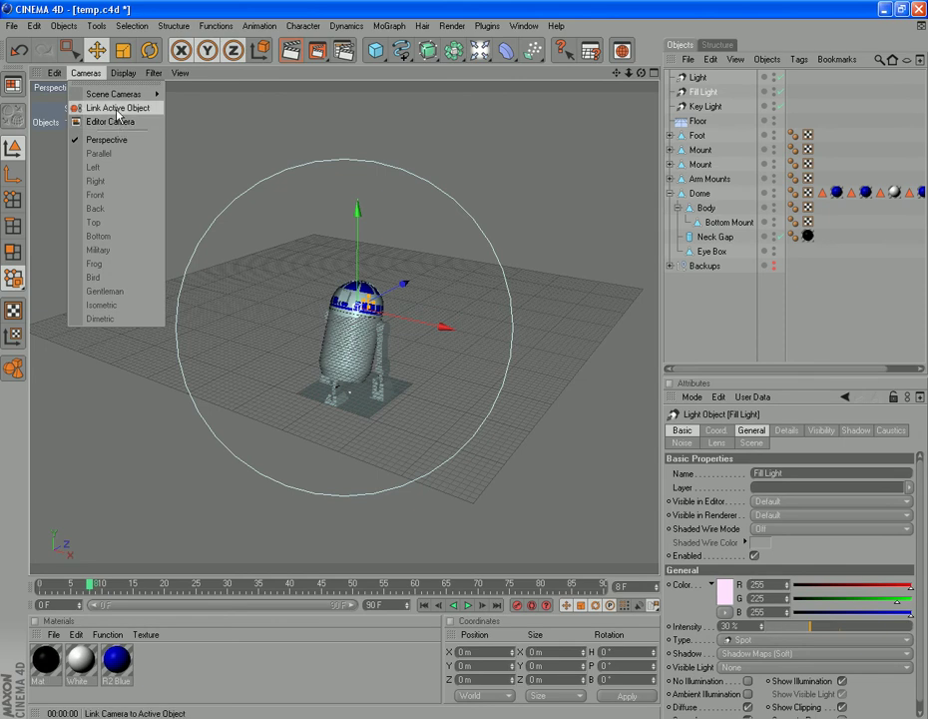
{"action": "left_click", "coordinate": [116, 109]}
{"action": "scroll", "coordinate": [306, 368], "scroll_direction": "down", "scroll_amount": 10}
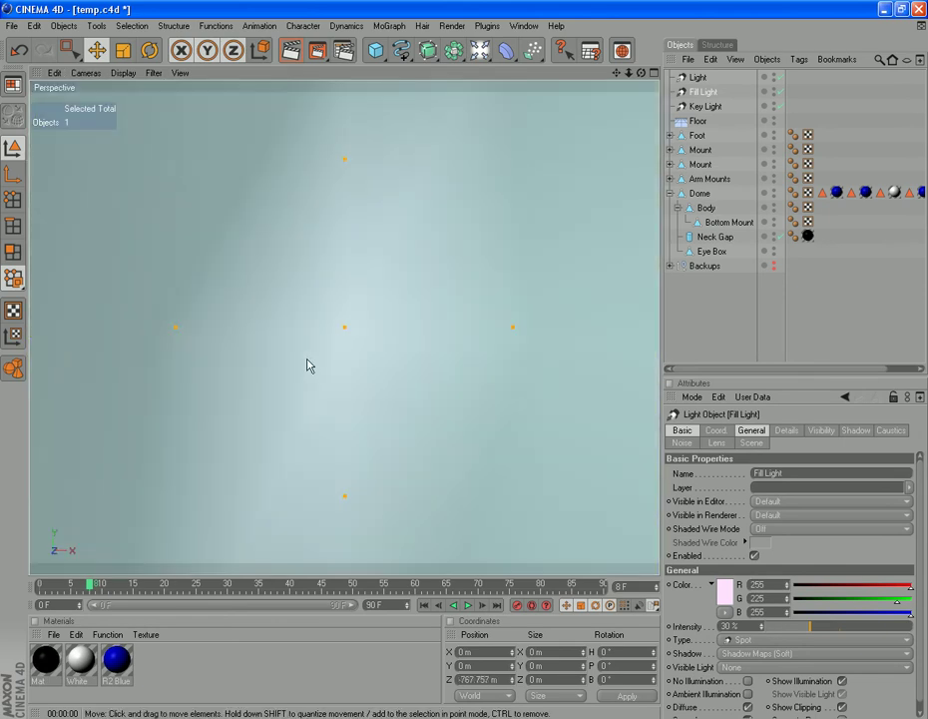
{"action": "scroll", "coordinate": [308, 366], "scroll_direction": "down", "scroll_amount": 10}
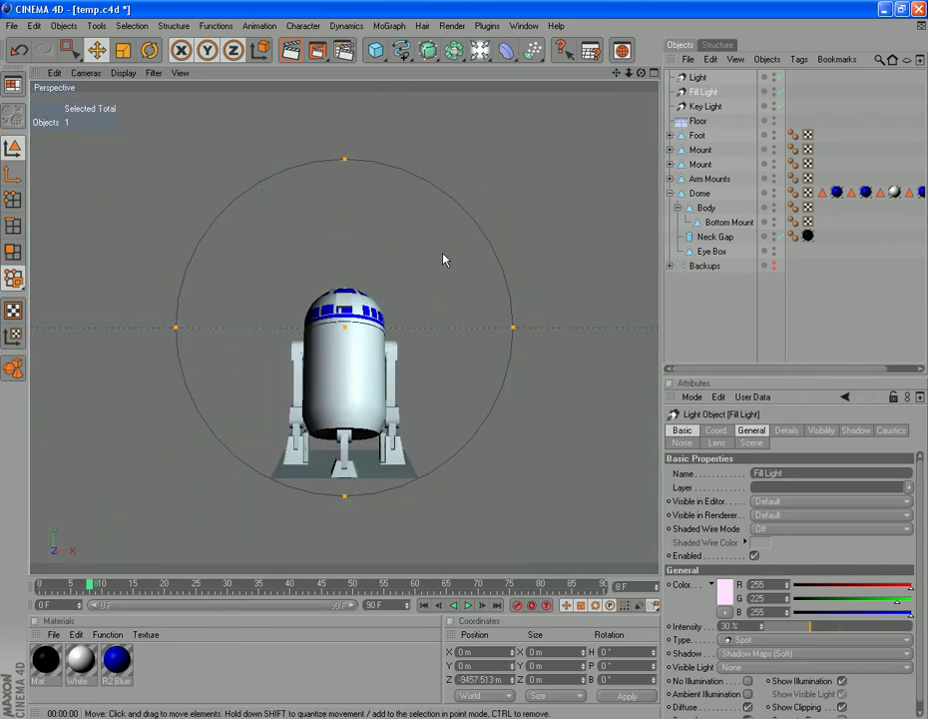
{"action": "scroll", "coordinate": [418, 287], "scroll_direction": "down", "scroll_amount": 4}
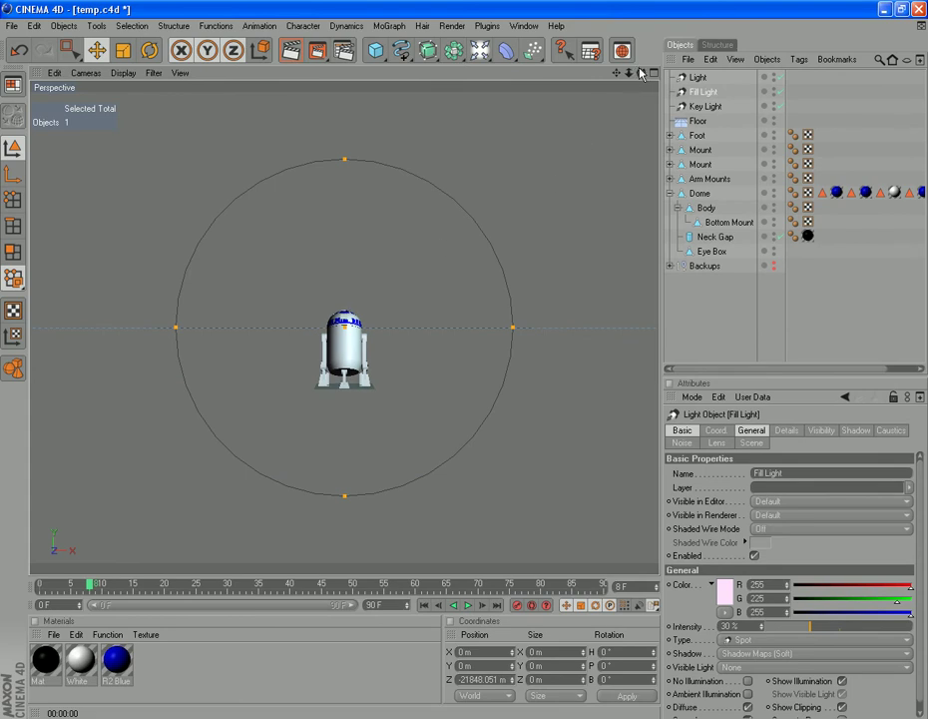
Swing the Fill Light round to the robot's side at about X -32045, Y 3351, Z 1351 m, heading 271.5° and pitch -5.9°
{"action": "left_click_drag", "start_coordinate": [641, 73], "coordinate": [877, 83]}
{"action": "left_click_drag", "start_coordinate": [641, 74], "coordinate": [435, 74]}
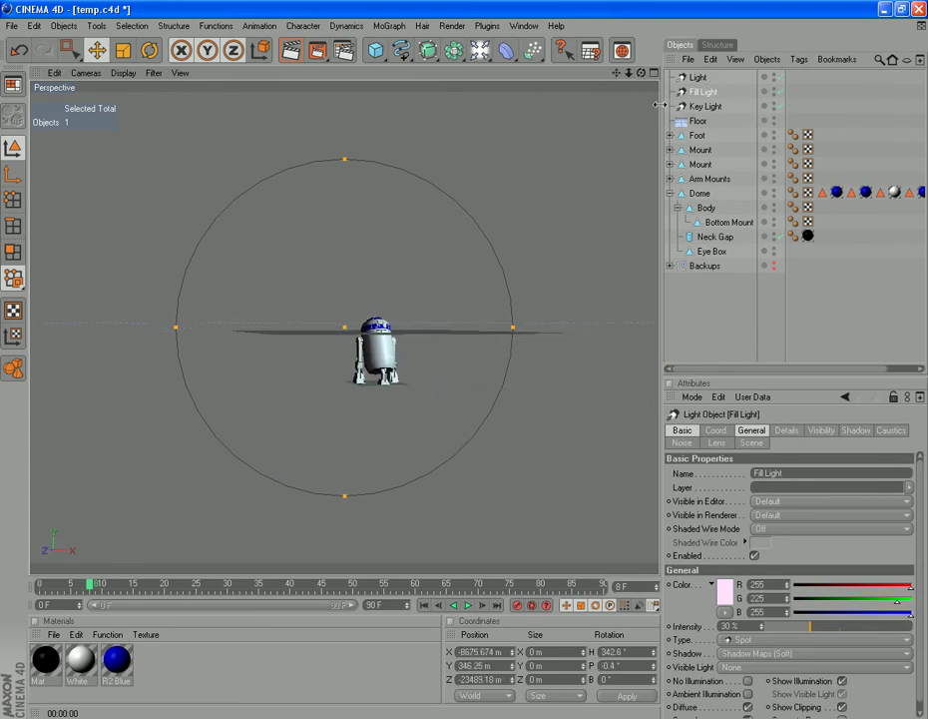
{"action": "left_click_drag", "start_coordinate": [652, 98], "coordinate": [718, 64]}
{"action": "left_click_drag", "start_coordinate": [641, 73], "coordinate": [828, 68]}
{"action": "left_click_drag", "start_coordinate": [641, 73], "coordinate": [541, 78]}
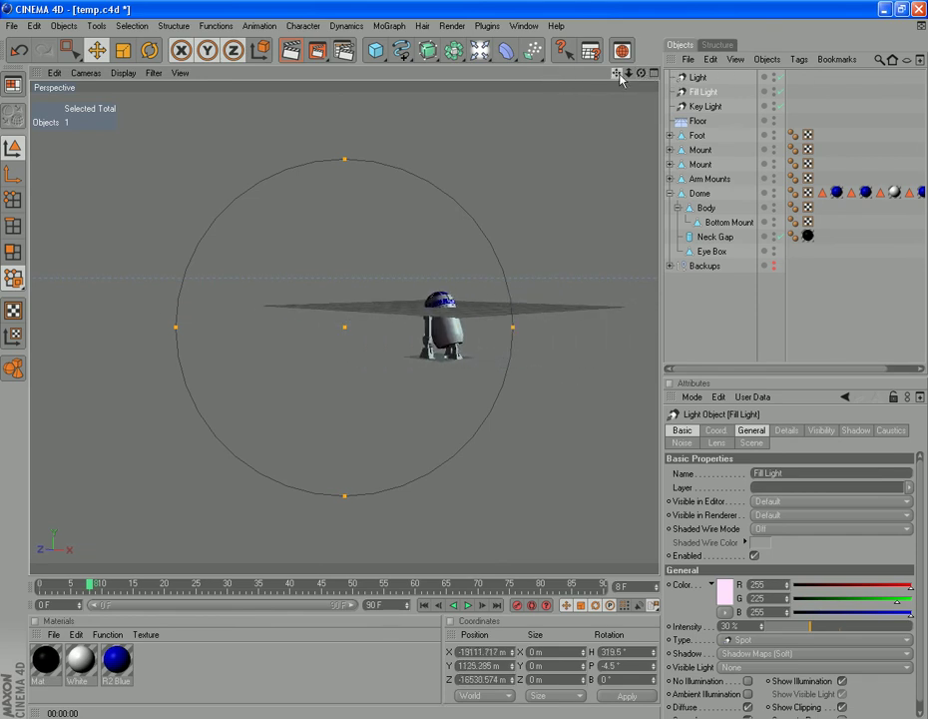
{"action": "left_click_drag", "start_coordinate": [621, 78], "coordinate": [475, 76]}
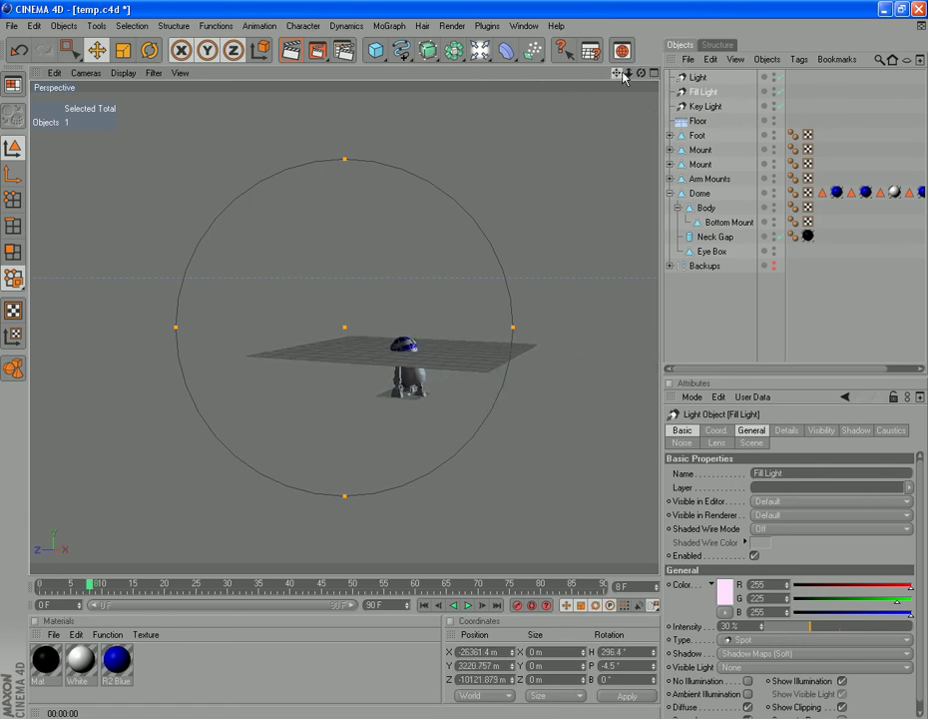
{"action": "left_click_drag", "start_coordinate": [618, 74], "coordinate": [761, 58]}
{"action": "left_click_drag", "start_coordinate": [619, 74], "coordinate": [464, 68]}
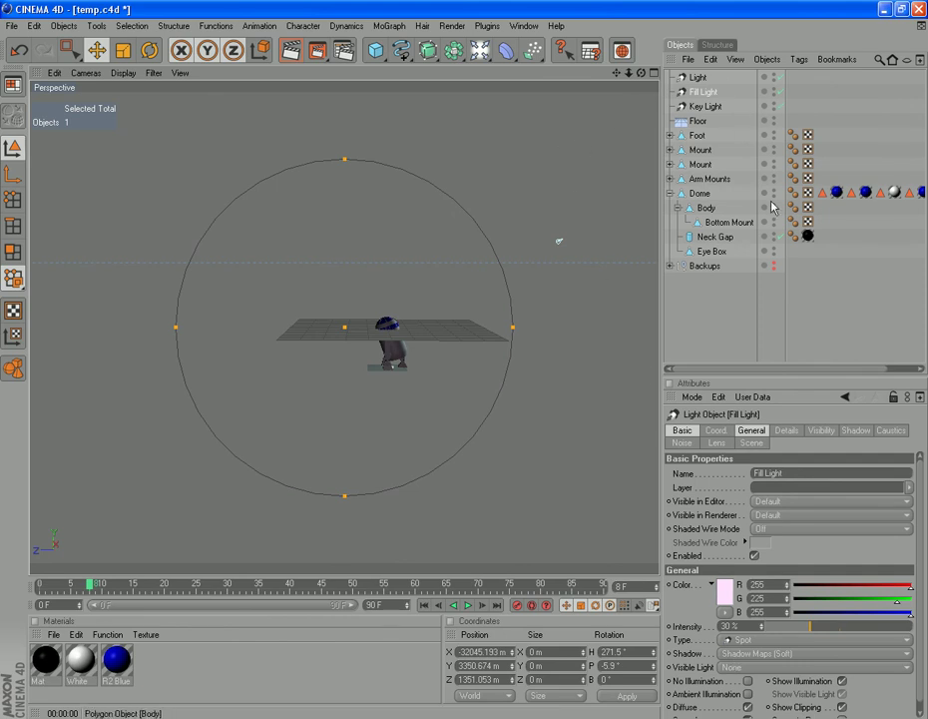
Rename the remaining unnamed light as Back Light and colour it pale cyan, RGB 221, 255, 255
{"action": "left_click", "coordinate": [702, 80]}
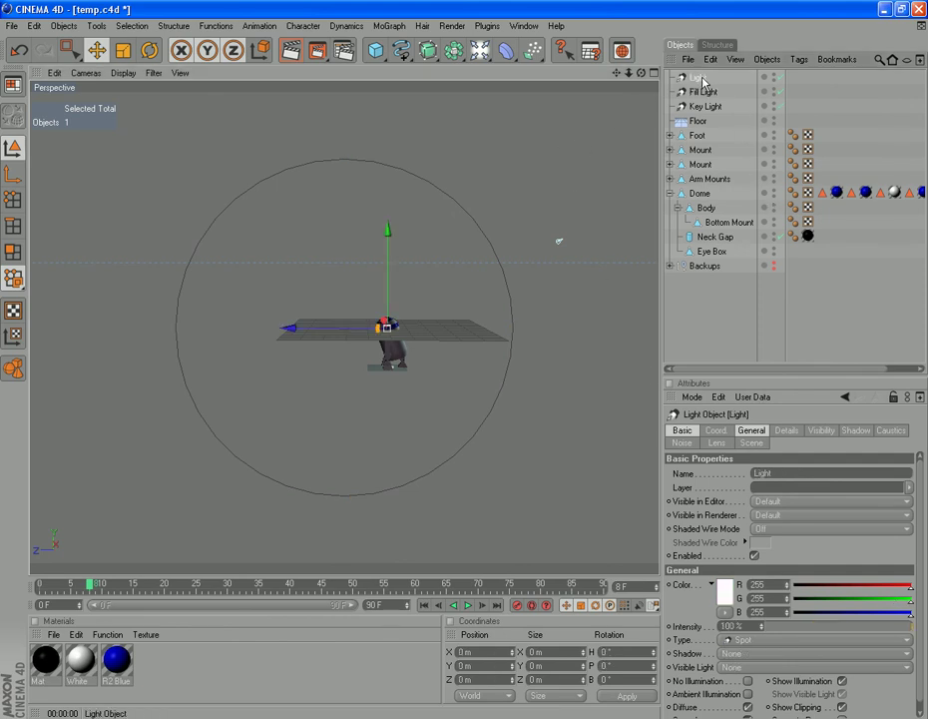
{"action": "double_click", "coordinate": [703, 80]}
{"action": "type", "text": "Bo"}
{"action": "type", "text": "ck Light"}
{"action": "key", "text": "Return"}
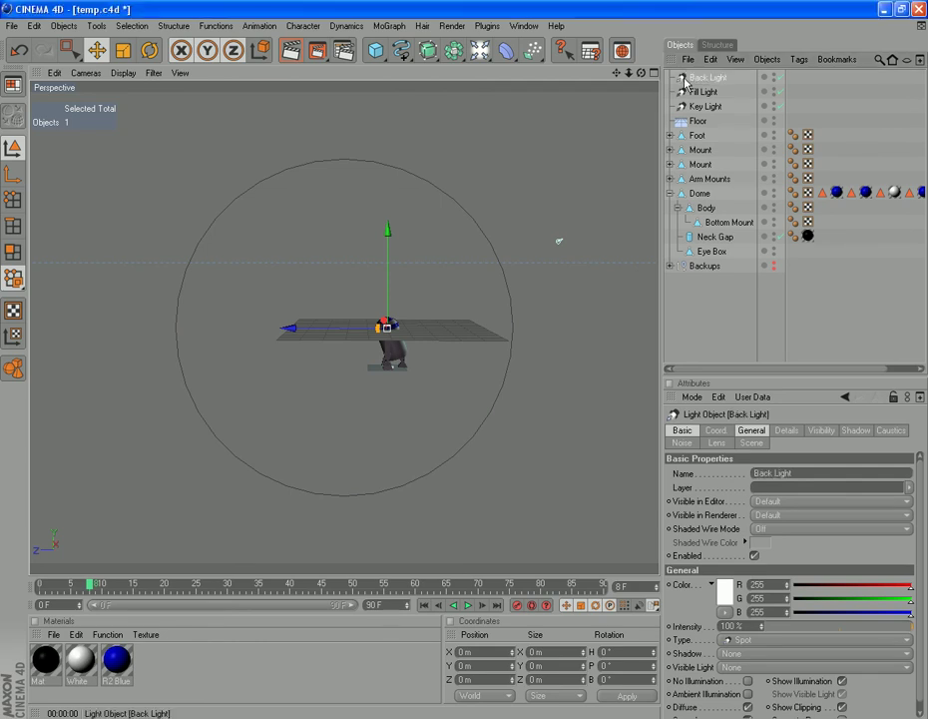
{"action": "left_click", "coordinate": [722, 597]}
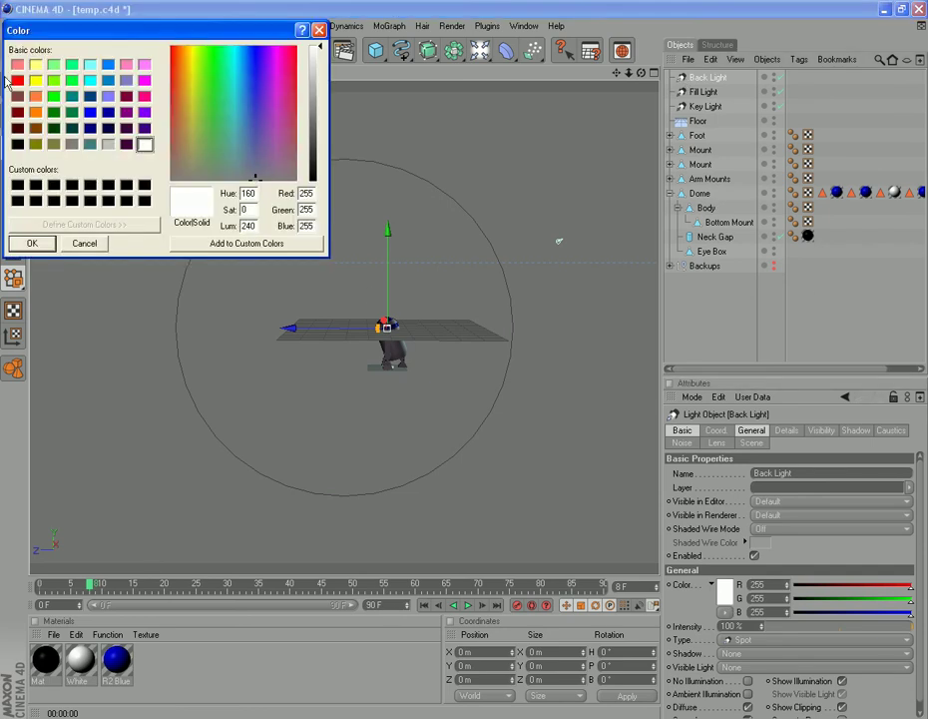
{"action": "left_click", "coordinate": [90, 65]}
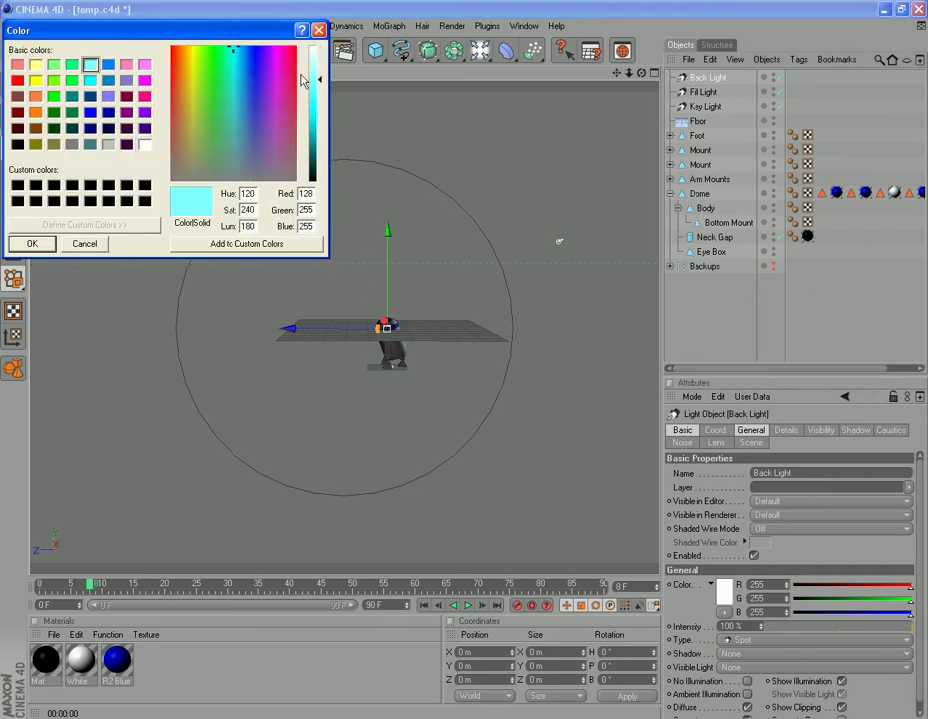
{"action": "left_click_drag", "start_coordinate": [321, 80], "coordinate": [321, 58]}
{"action": "left_click", "coordinate": [31, 243]}
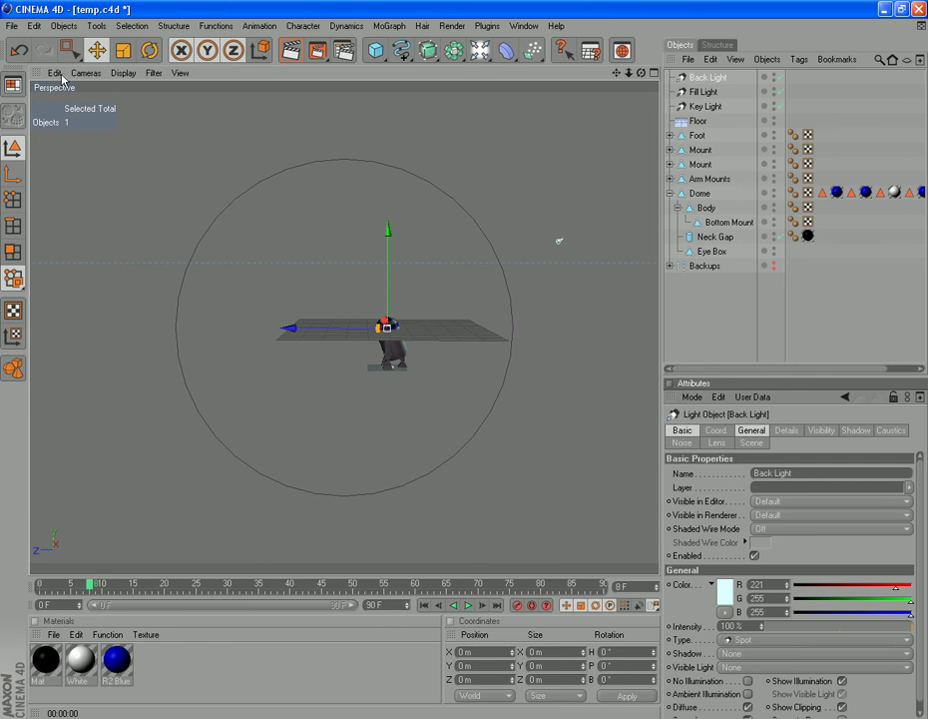
Link the view camera to the Back Light and pull the light straight back to about Z -5608 m
{"action": "left_click", "coordinate": [85, 73]}
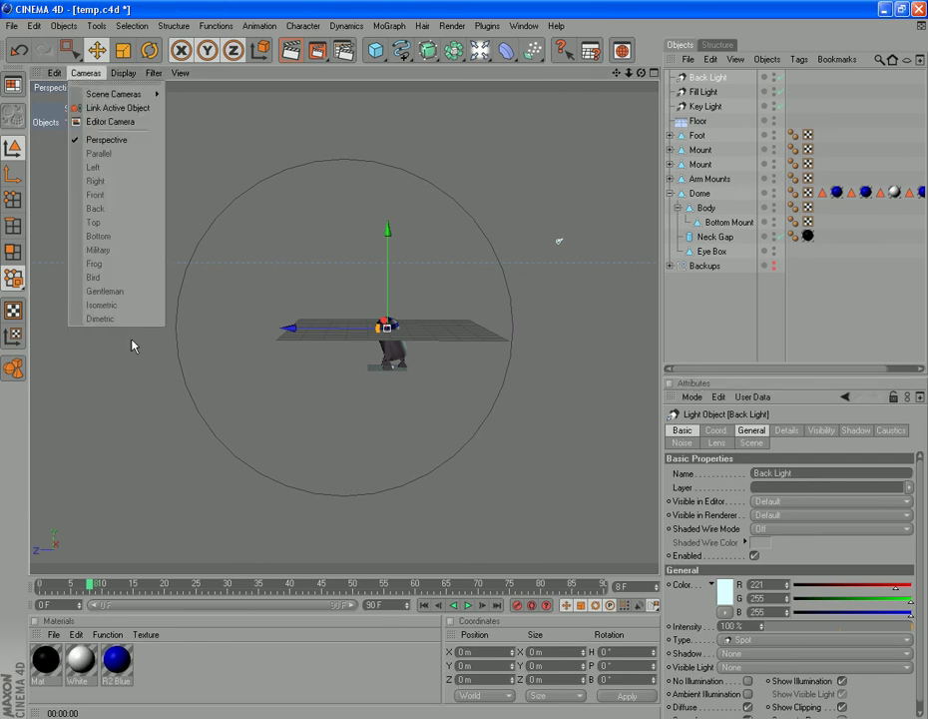
{"action": "left_click", "coordinate": [109, 107]}
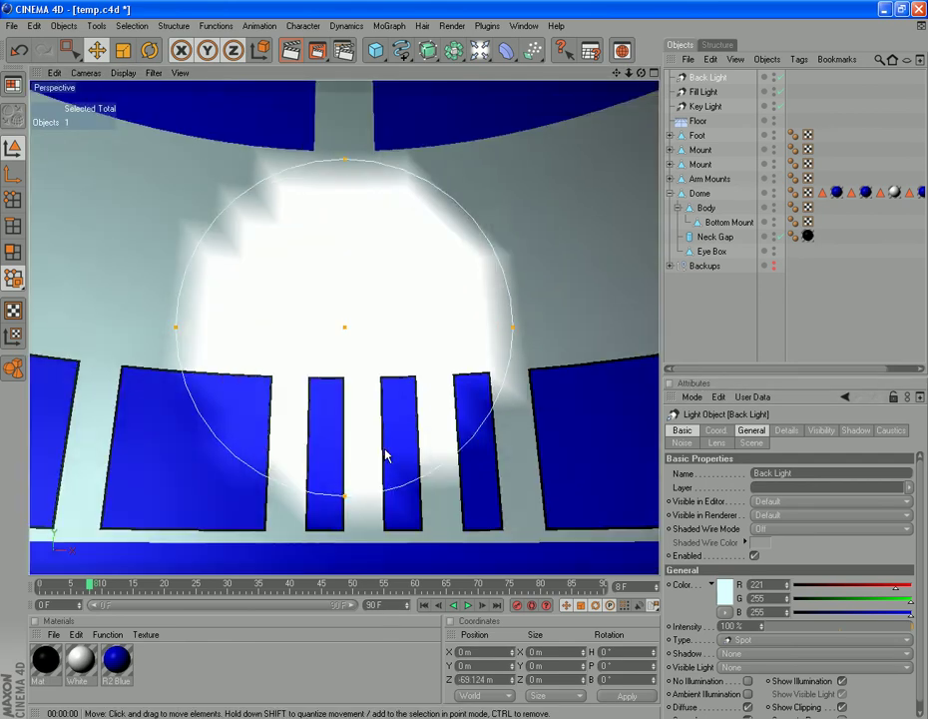
{"action": "scroll", "coordinate": [386, 452], "scroll_direction": "down", "scroll_amount": 10}
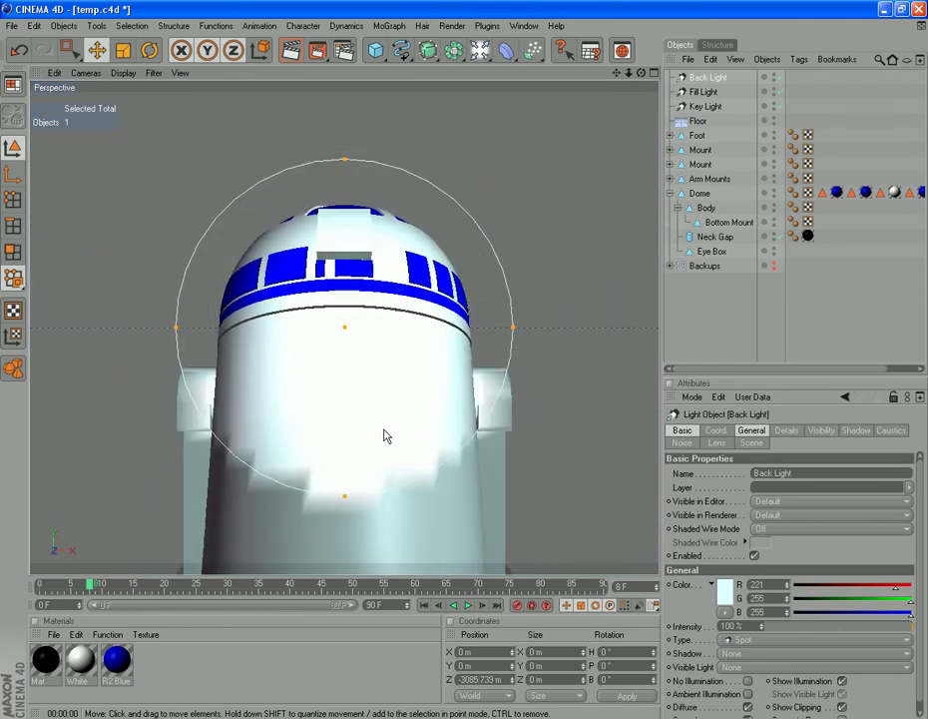
{"action": "scroll", "coordinate": [571, 195], "scroll_direction": "down", "scroll_amount": 5}
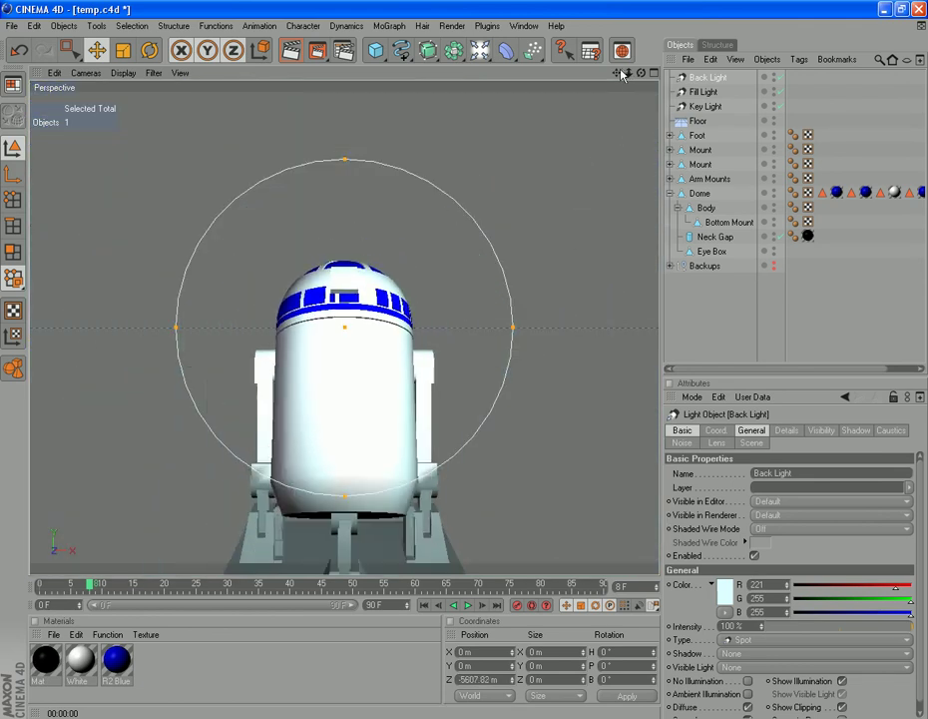
Aim the Back Light down at the robot from behind, at about X -1319, Y 3753, Z 11717 m, heading 186.4° and pitch -16.3°
{"action": "left_click_drag", "start_coordinate": [618, 73], "coordinate": [605, 120]}
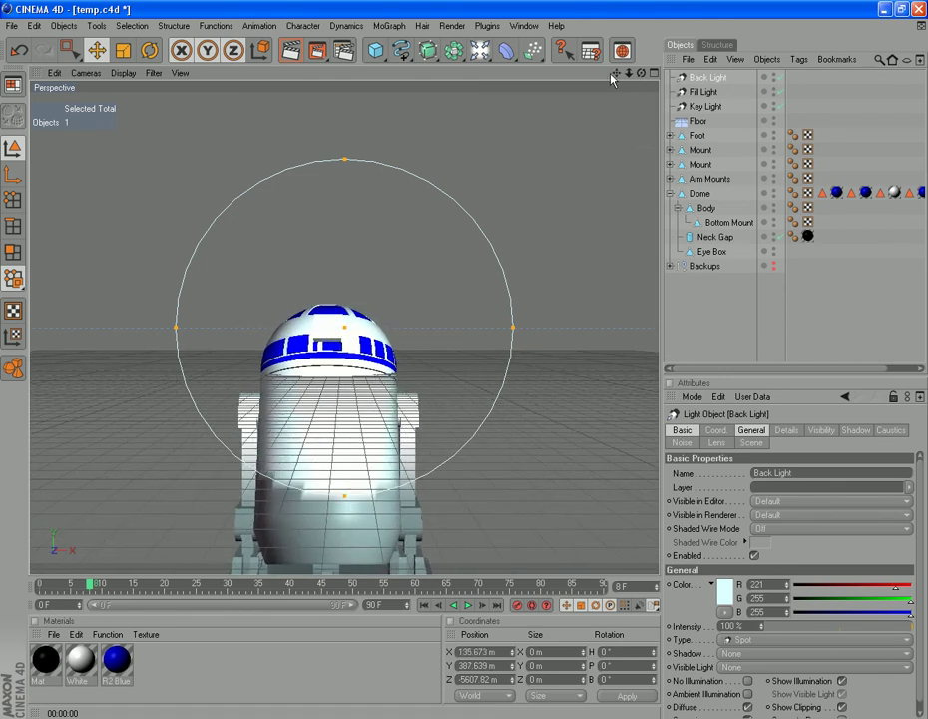
{"action": "left_click_drag", "start_coordinate": [615, 73], "coordinate": [925, 79]}
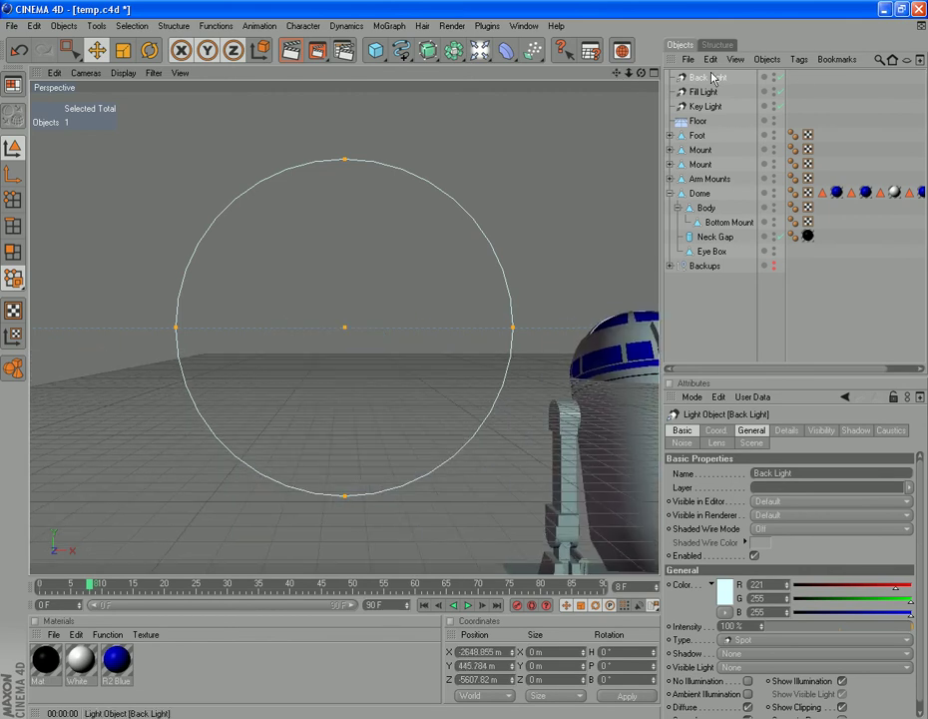
{"action": "left_click_drag", "start_coordinate": [641, 73], "coordinate": [429, 81]}
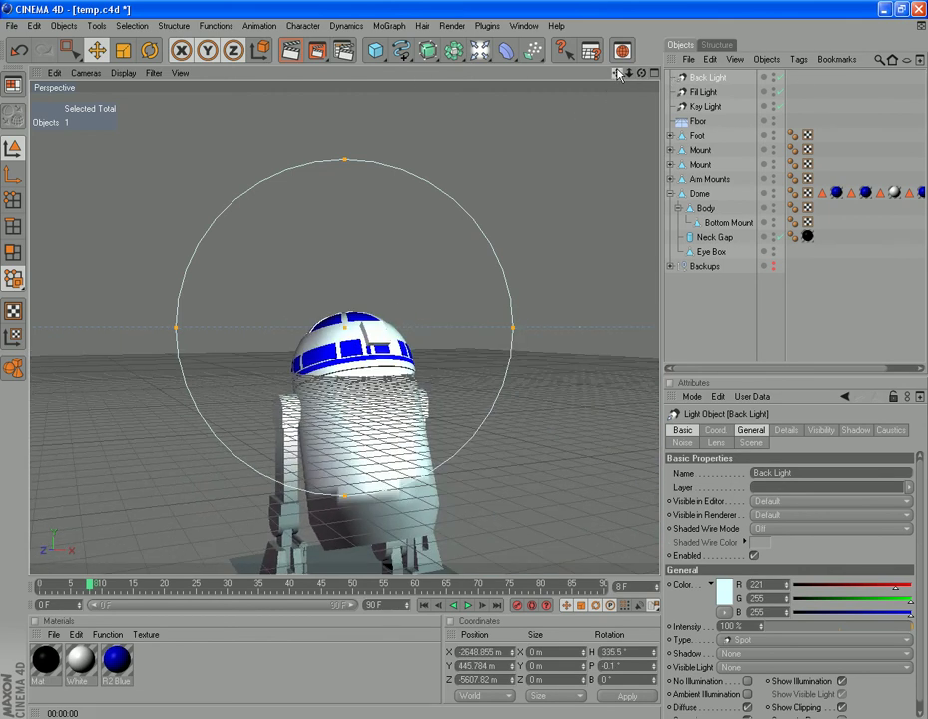
{"action": "left_click_drag", "start_coordinate": [616, 73], "coordinate": [922, 89]}
{"action": "left_click_drag", "start_coordinate": [641, 74], "coordinate": [544, 97]}
{"action": "left_click_drag", "start_coordinate": [616, 73], "coordinate": [925, 150]}
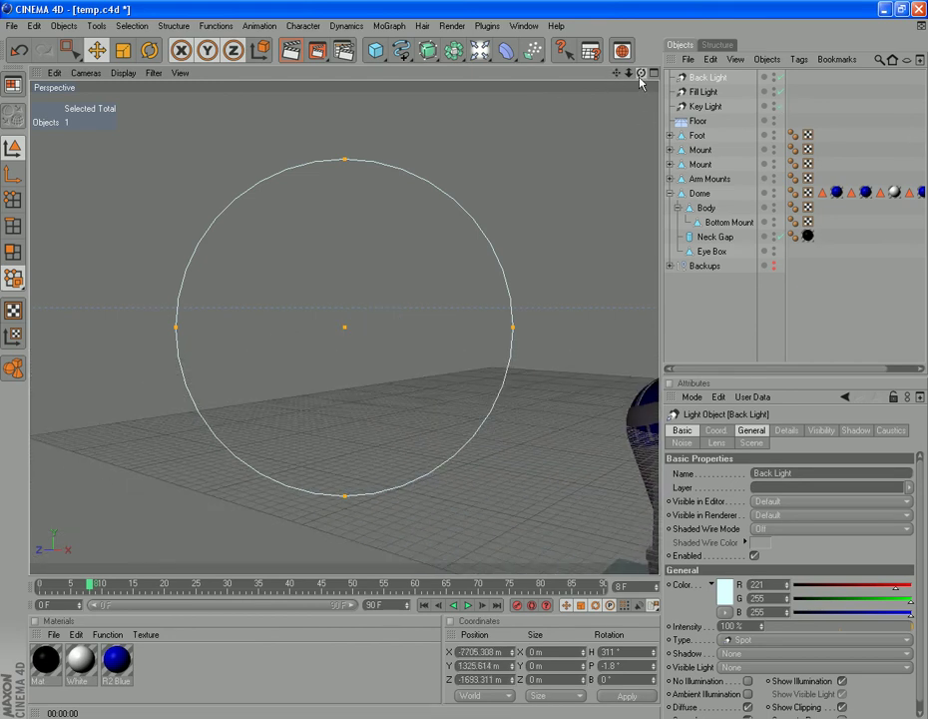
{"action": "left_click_drag", "start_coordinate": [641, 75], "coordinate": [493, 10]}
{"action": "left_click_drag", "start_coordinate": [616, 74], "coordinate": [717, 104]}
{"action": "left_click_drag", "start_coordinate": [641, 73], "coordinate": [440, 36]}
{"action": "left_click_drag", "start_coordinate": [619, 73], "coordinate": [450, 102]}
{"action": "left_click_drag", "start_coordinate": [617, 75], "coordinate": [797, 83]}
{"action": "left_click_drag", "start_coordinate": [641, 73], "coordinate": [489, 67]}
{"action": "left_click_drag", "start_coordinate": [620, 82], "coordinate": [456, 89]}
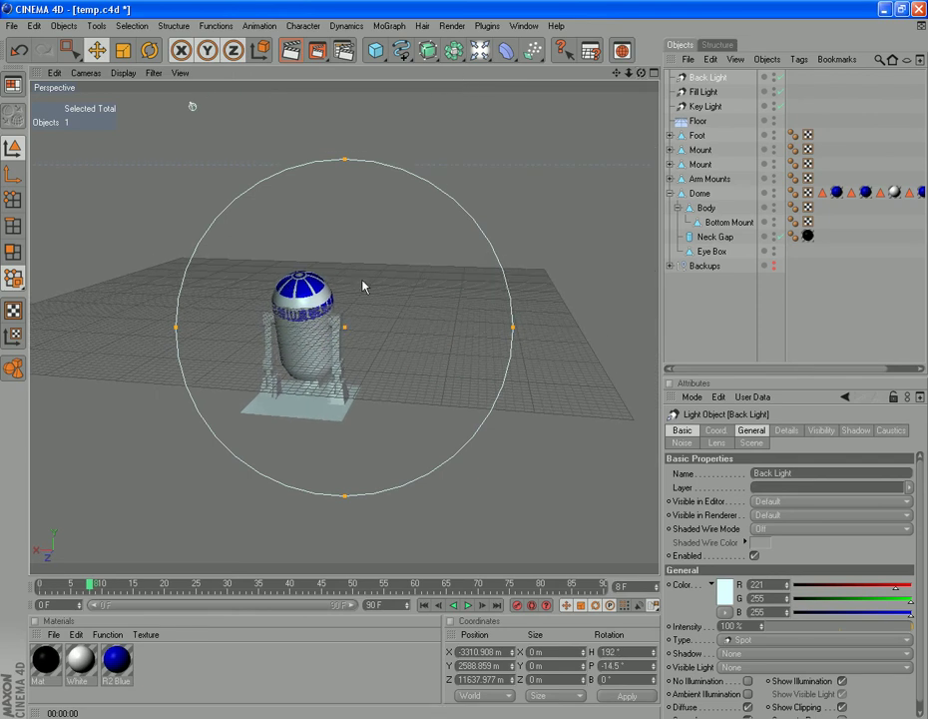
{"action": "left_click_drag", "start_coordinate": [616, 74], "coordinate": [619, 122]}
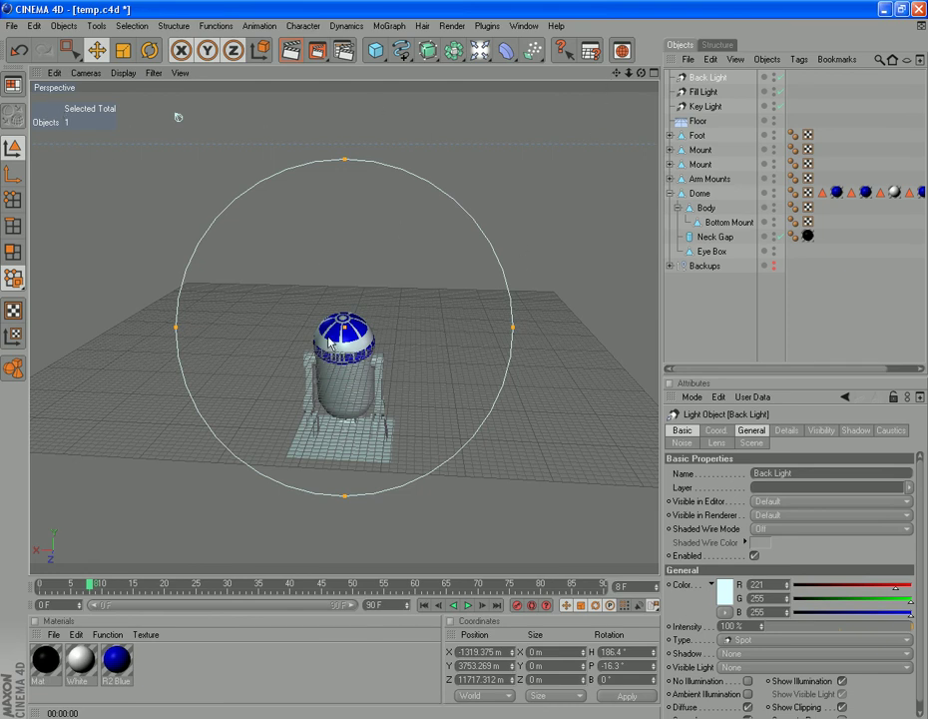
Return to the editor camera, frame the whole robot and render the view to check the lighting
{"action": "left_click", "coordinate": [83, 74]}
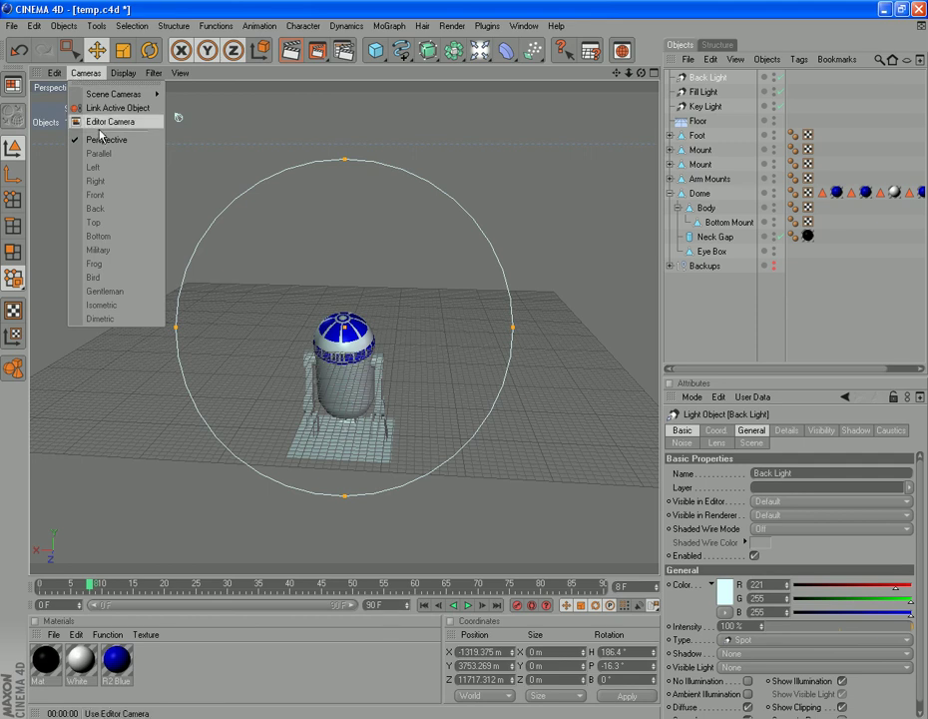
{"action": "left_click", "coordinate": [99, 123]}
{"action": "scroll", "coordinate": [411, 290], "scroll_direction": "down", "scroll_amount": 5}
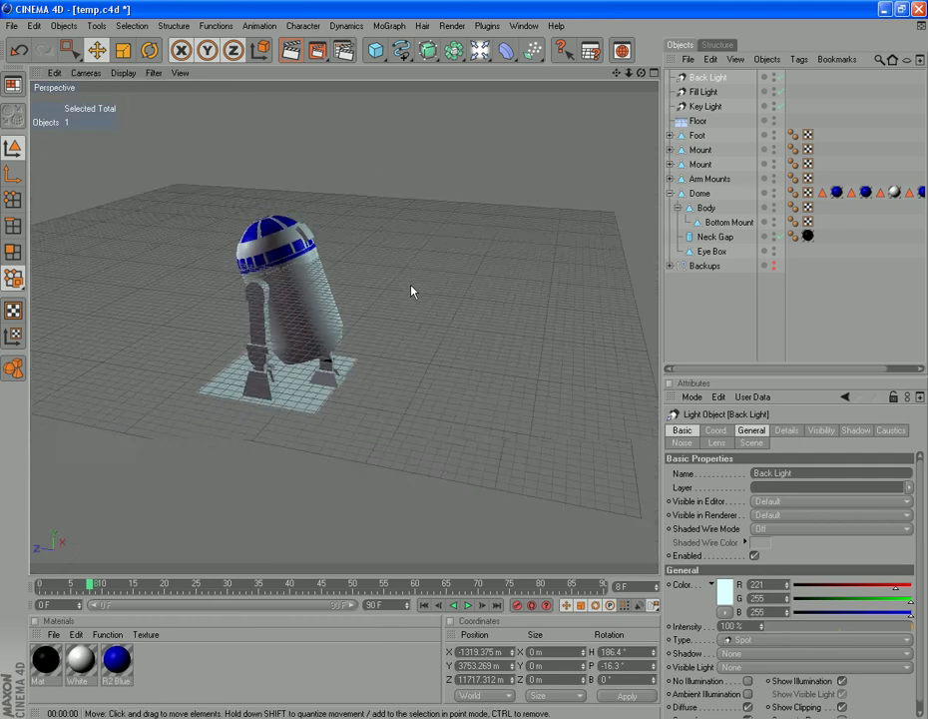
{"action": "left_click_drag", "start_coordinate": [713, 74], "coordinate": [720, 75]}
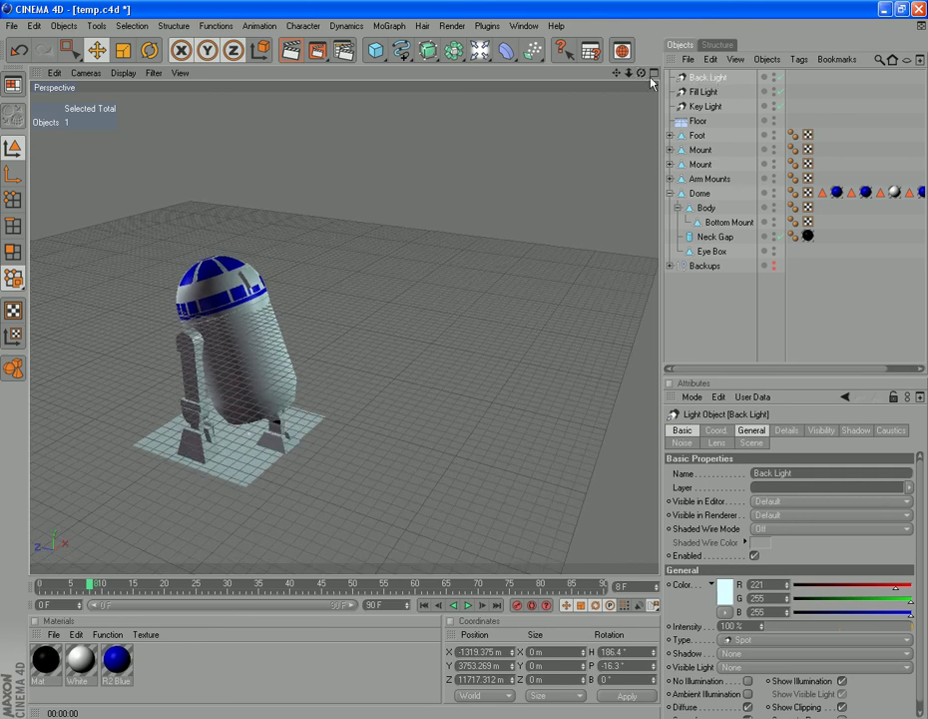
{"action": "left_click_drag", "start_coordinate": [617, 74], "coordinate": [644, 24]}
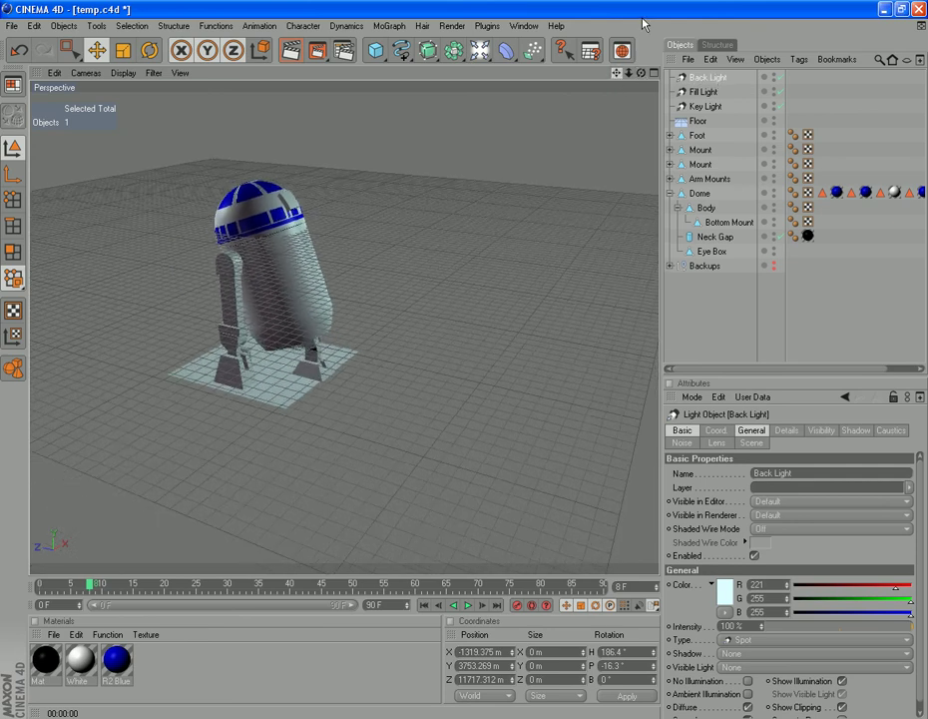
{"action": "left_click", "coordinate": [453, 25]}
{"action": "left_click", "coordinate": [479, 42]}
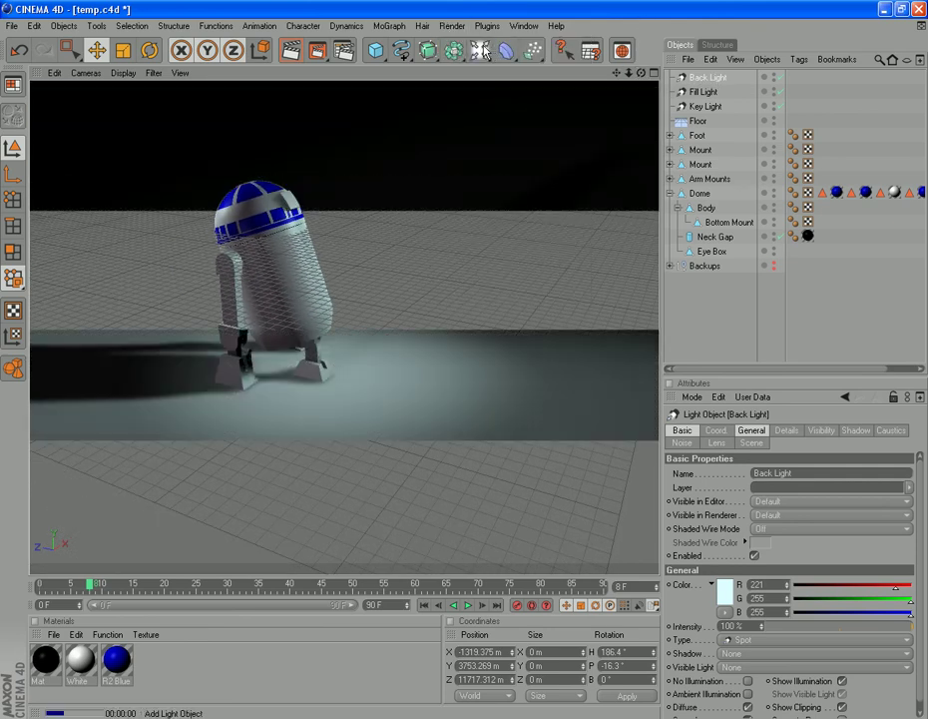